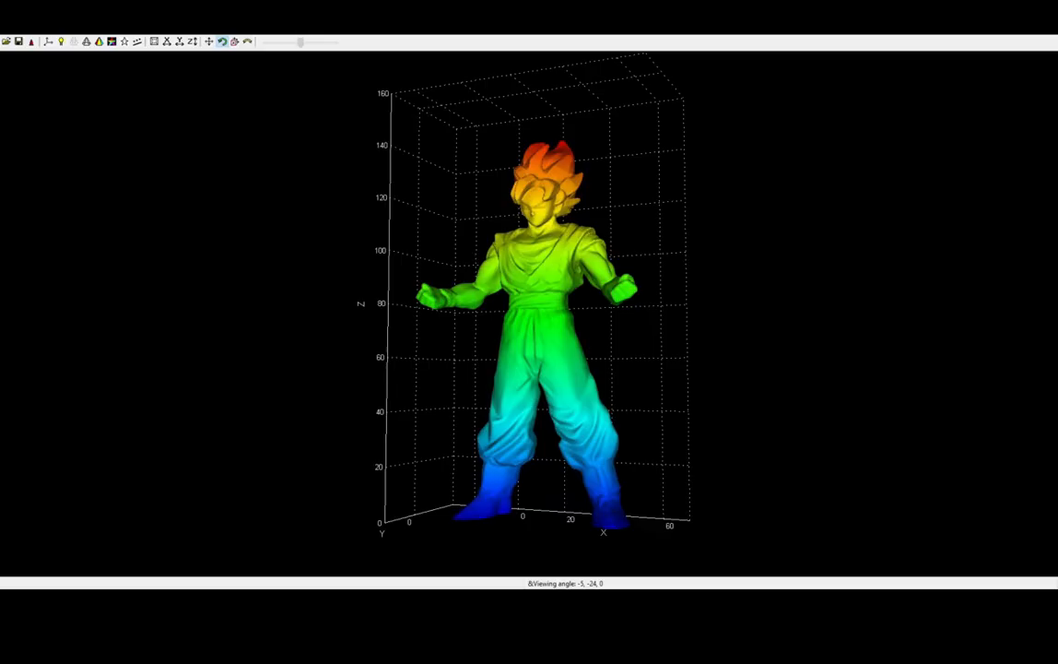
Open the Transform settings for the figure
{"action": "left_click_drag", "start_coordinate": [664, 304], "coordinate": [711, 304]}
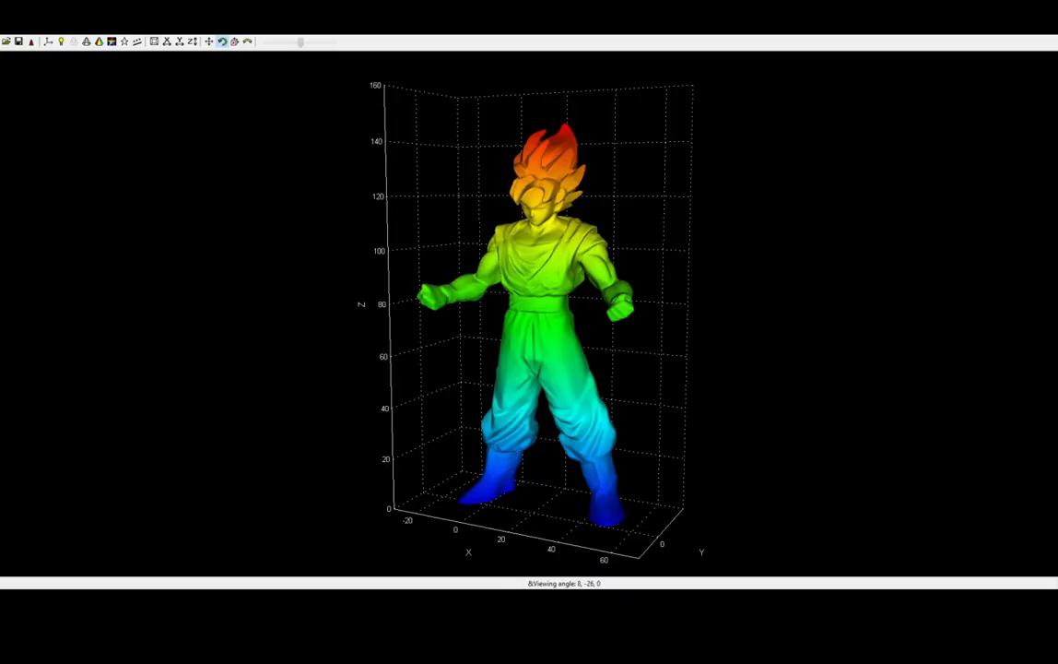
{"action": "left_click", "coordinate": [141, 91]}
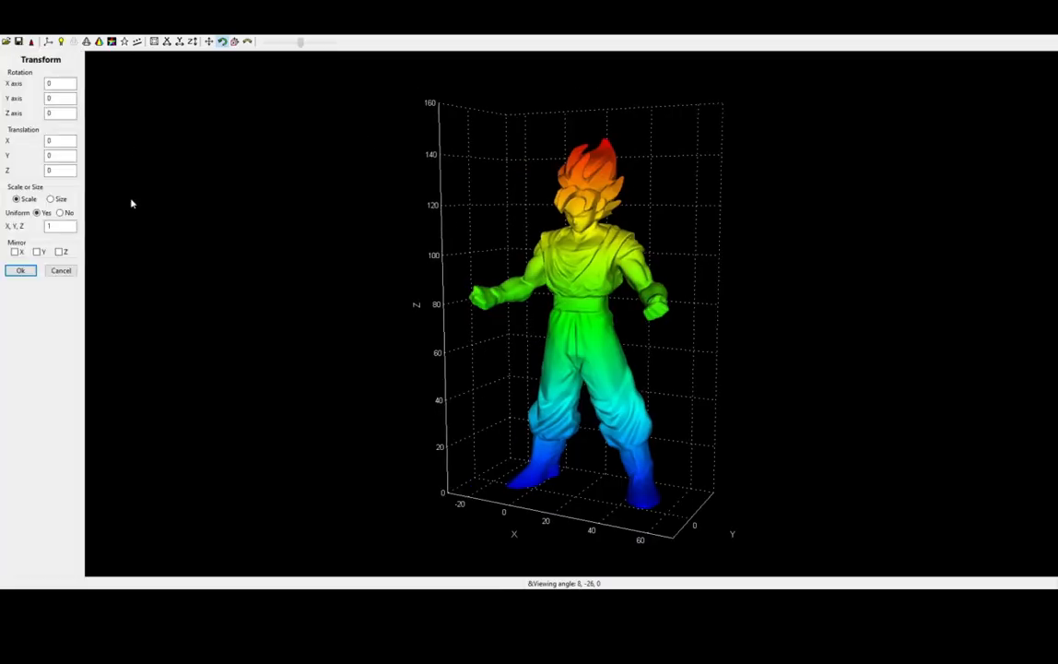
Try uniform scale factors of 6, 12, 15, 14, 13 and 13.5 on the figure
{"action": "left_click_drag", "start_coordinate": [64, 226], "coordinate": [27, 225]}
{"action": "type", "text": "6"}
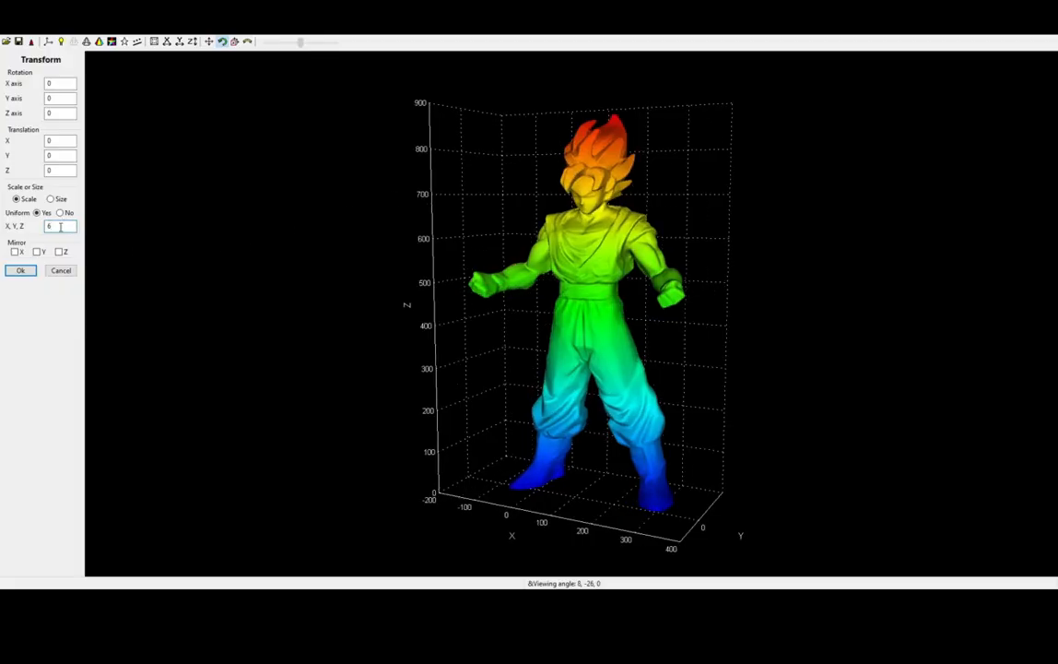
{"action": "double_click", "coordinate": [61, 226]}
{"action": "type", "text": "12"}
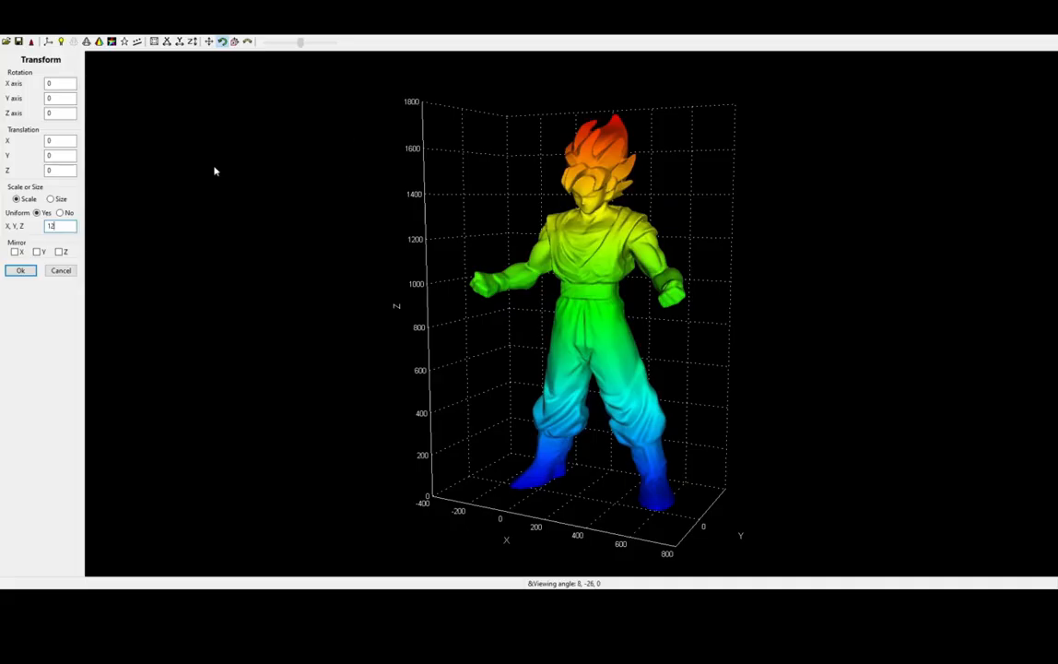
{"action": "left_click_drag", "start_coordinate": [73, 226], "coordinate": [2, 231]}
{"action": "type", "text": "15"}
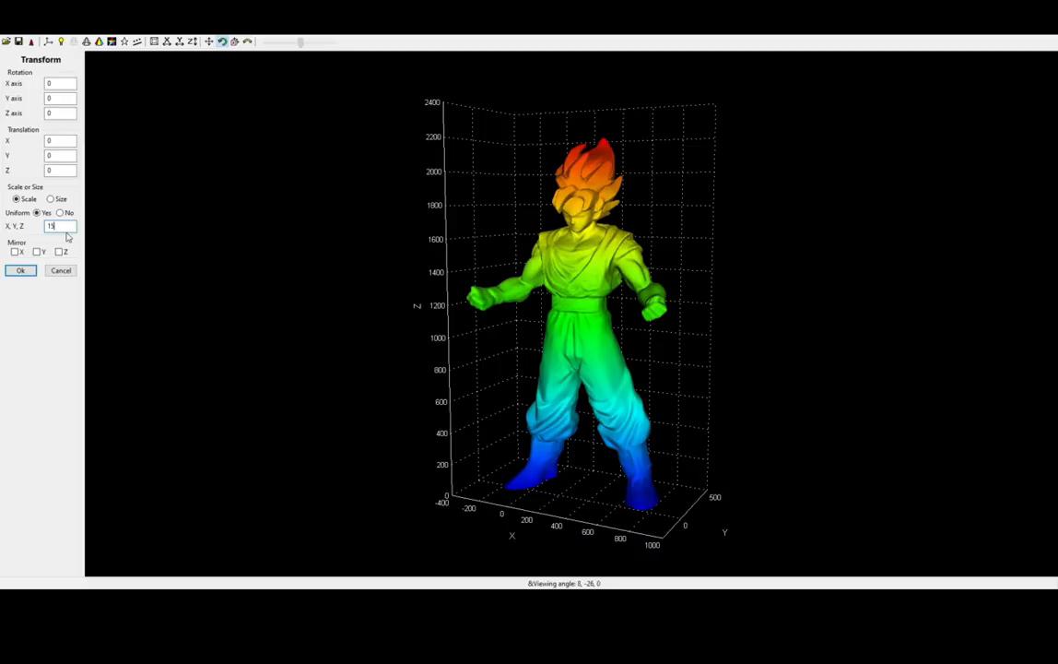
{"action": "left_click_drag", "start_coordinate": [66, 227], "coordinate": [42, 231]}
{"action": "type", "text": "14"}
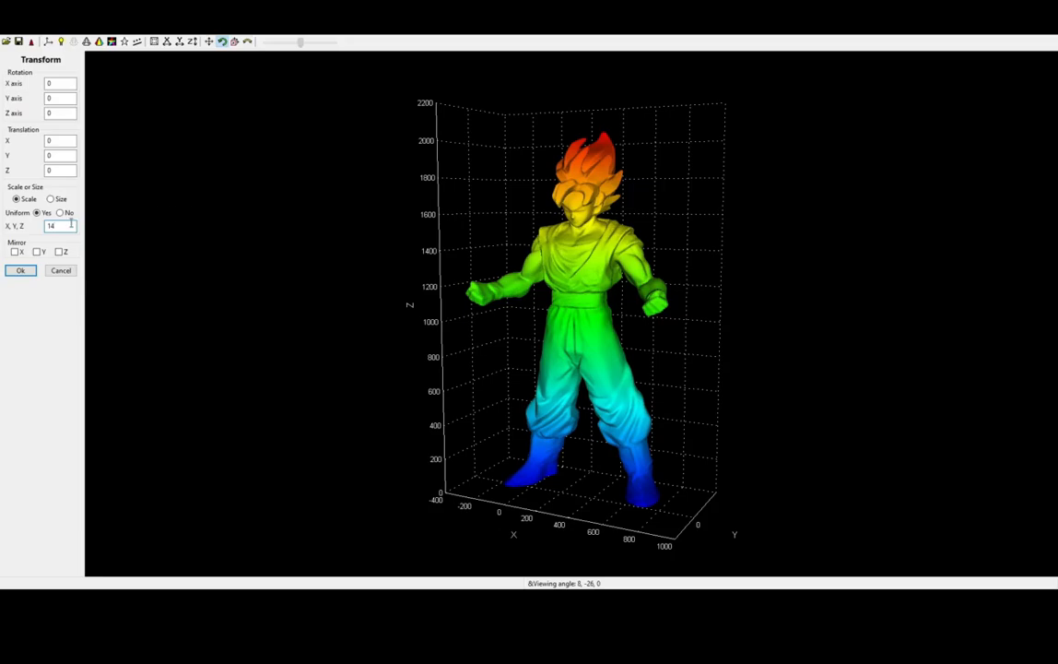
{"action": "left_click_drag", "start_coordinate": [71, 225], "coordinate": [43, 227]}
{"action": "type", "text": "13"}
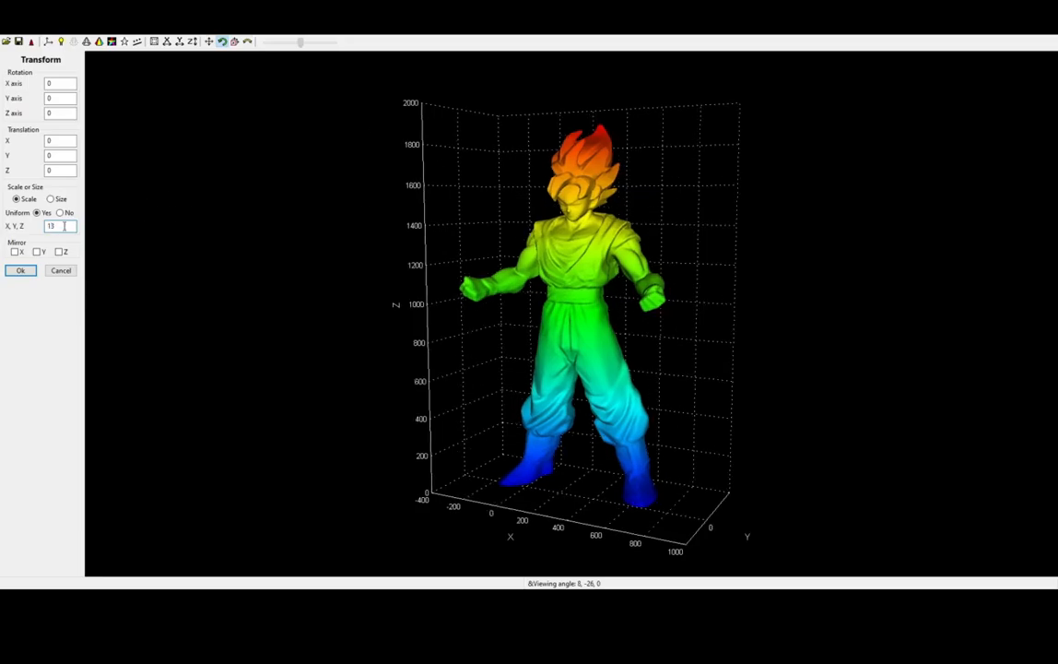
{"action": "double_click", "coordinate": [65, 226]}
{"action": "type", "text": "13.5"}
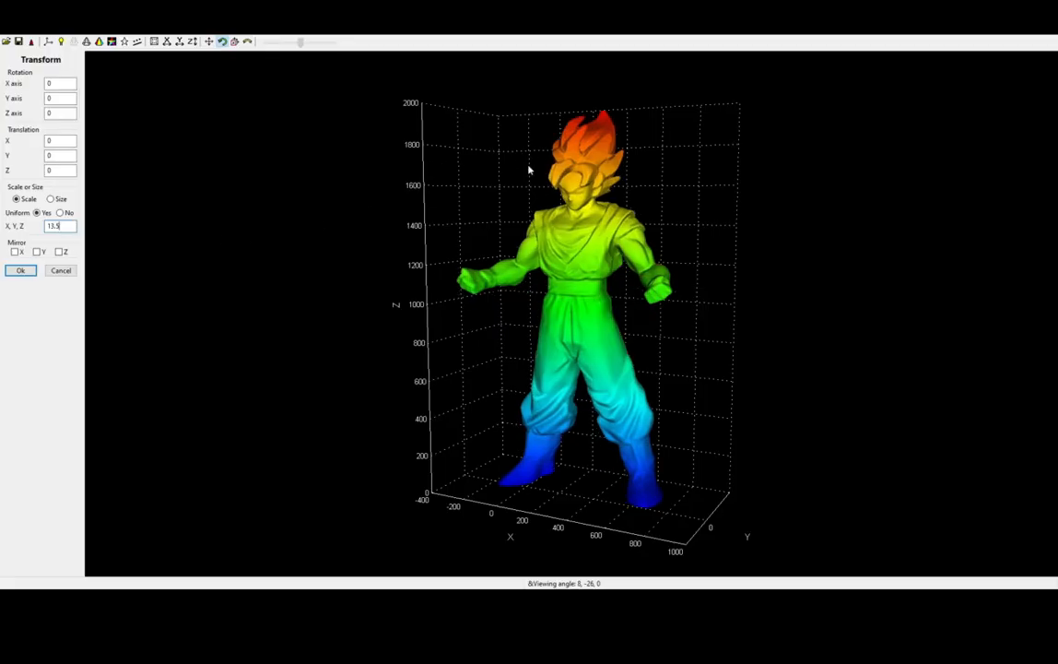
Set the figure's uniform scale factor to 14 and apply the transform
{"action": "double_click", "coordinate": [67, 224]}
{"action": "type", "text": "14"}
{"action": "key", "text": "Return"}
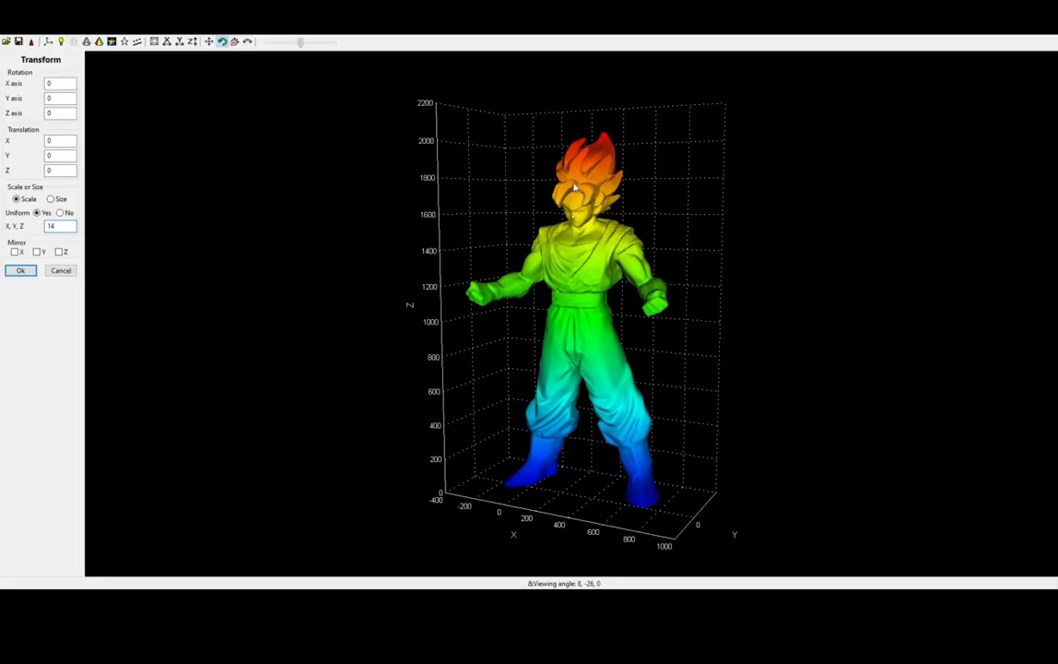
{"action": "mouse_move", "coordinate": [670, 212]}
{"action": "left_mouse_down"}
{"action": "mouse_move", "coordinate": [571, 211]}
{"action": "mouse_move", "coordinate": [668, 213]}
{"action": "left_mouse_up"}
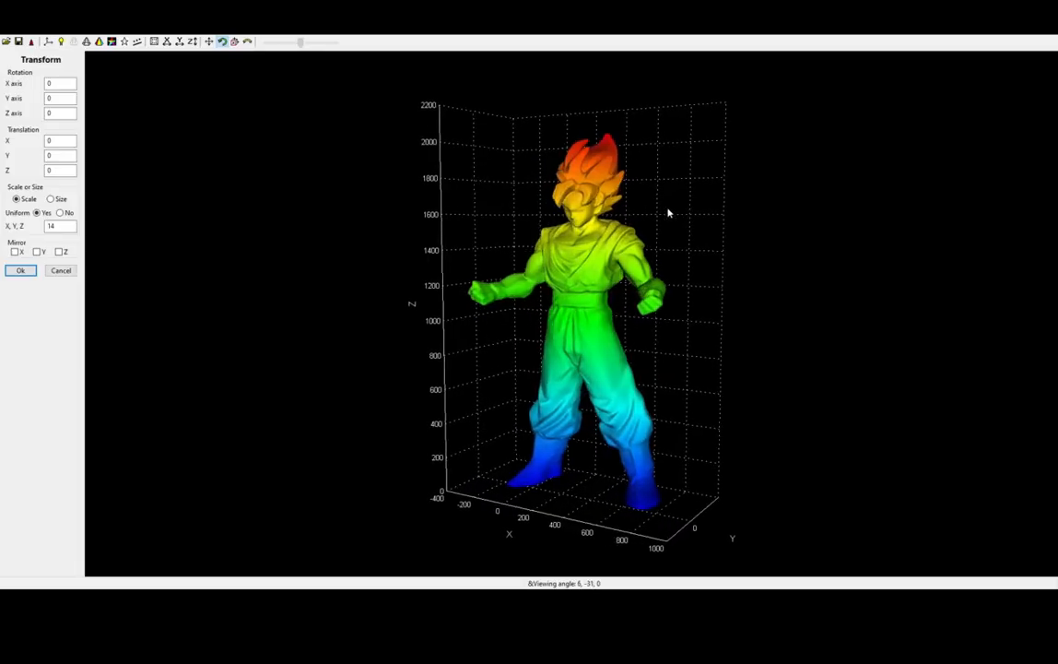
{"action": "left_click", "coordinate": [22, 270]}
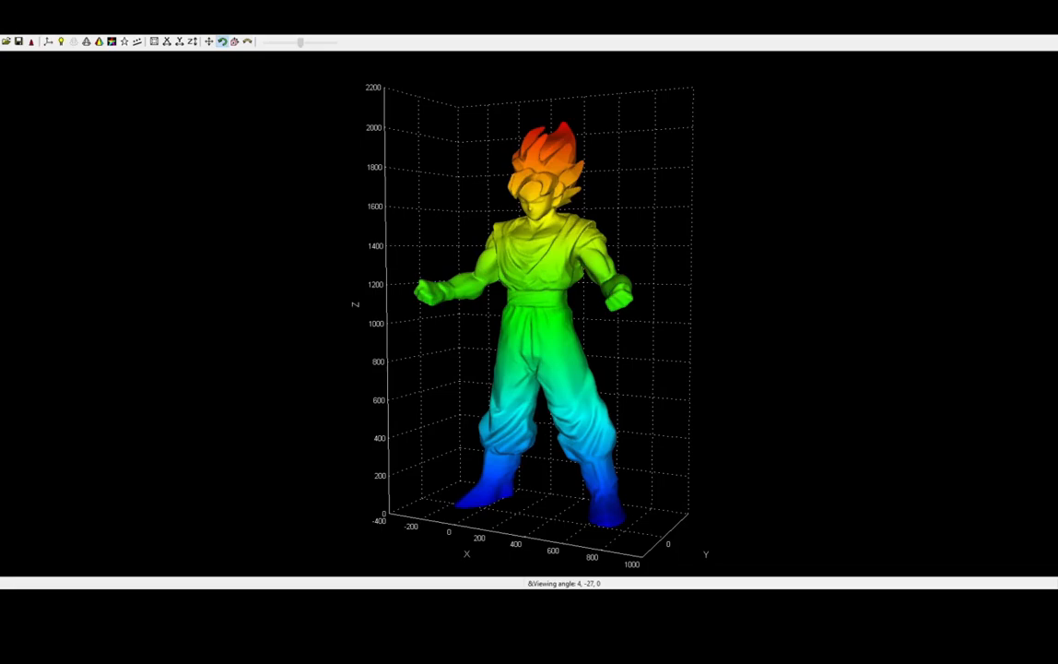
Switch off the rainbow height colouring so the figure is shown in plain grey
{"action": "left_click_drag", "start_coordinate": [671, 229], "coordinate": [633, 298]}
{"action": "scroll", "coordinate": [633, 297], "scroll_direction": "up", "scroll_amount": 3}
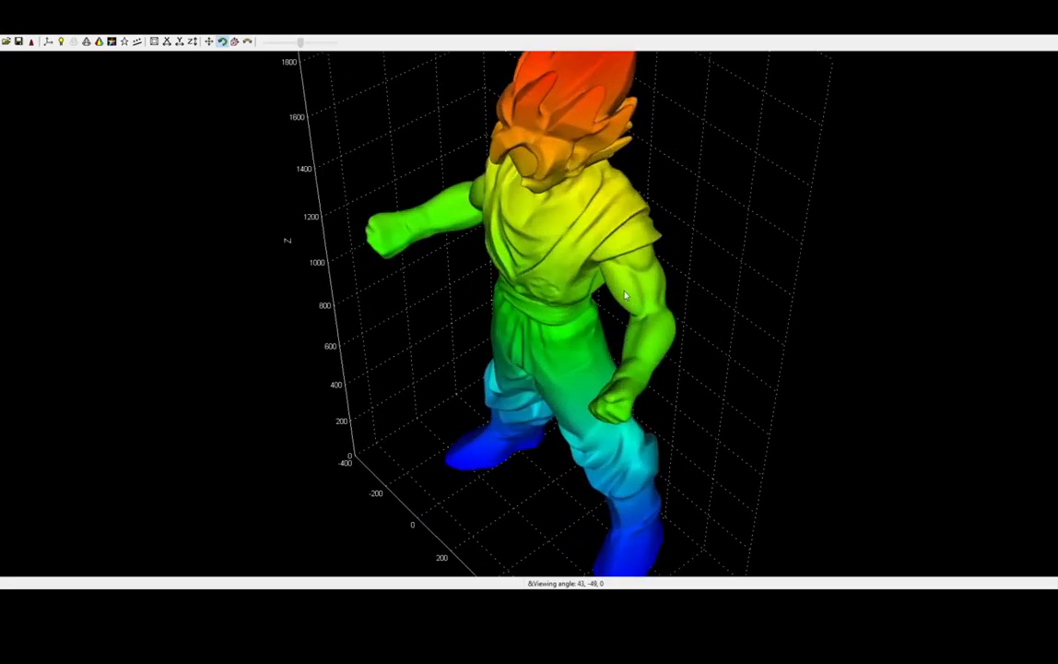
{"action": "right_click_drag", "start_coordinate": [734, 243], "coordinate": [718, 300]}
{"action": "mouse_move", "coordinate": [717, 306]}
{"action": "left_mouse_down"}
{"action": "mouse_move", "coordinate": [727, 277]}
{"action": "mouse_move", "coordinate": [719, 296]}
{"action": "left_mouse_up"}
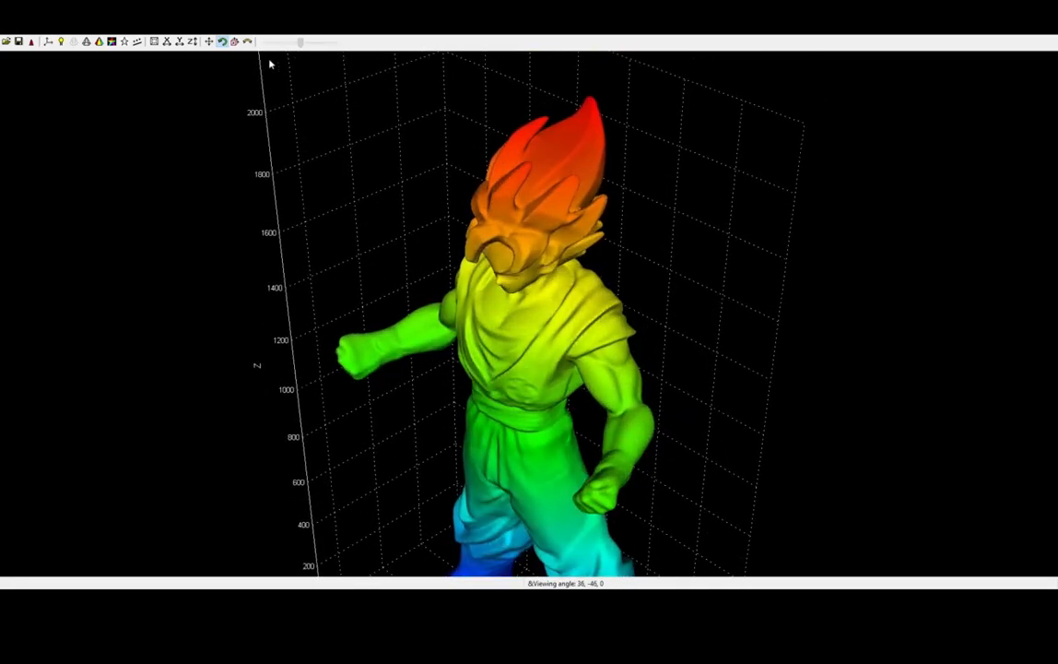
{"action": "left_click", "coordinate": [111, 42]}
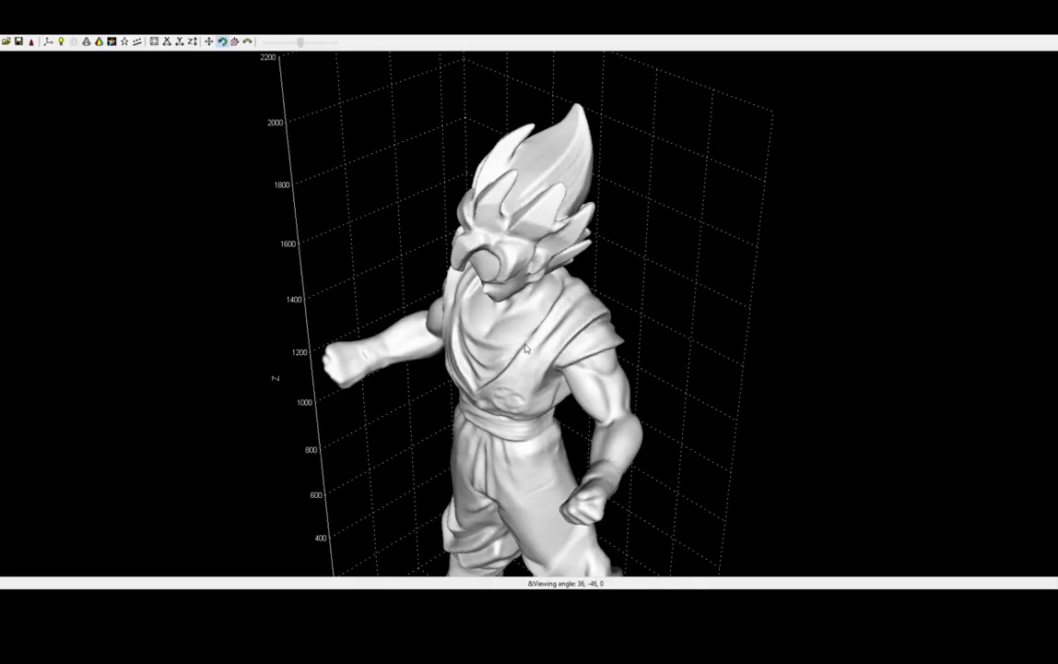
Open the modular cut settings and examine the 250 mm cutting grid around the figure from several angles
{"action": "left_click", "coordinate": [456, 306]}
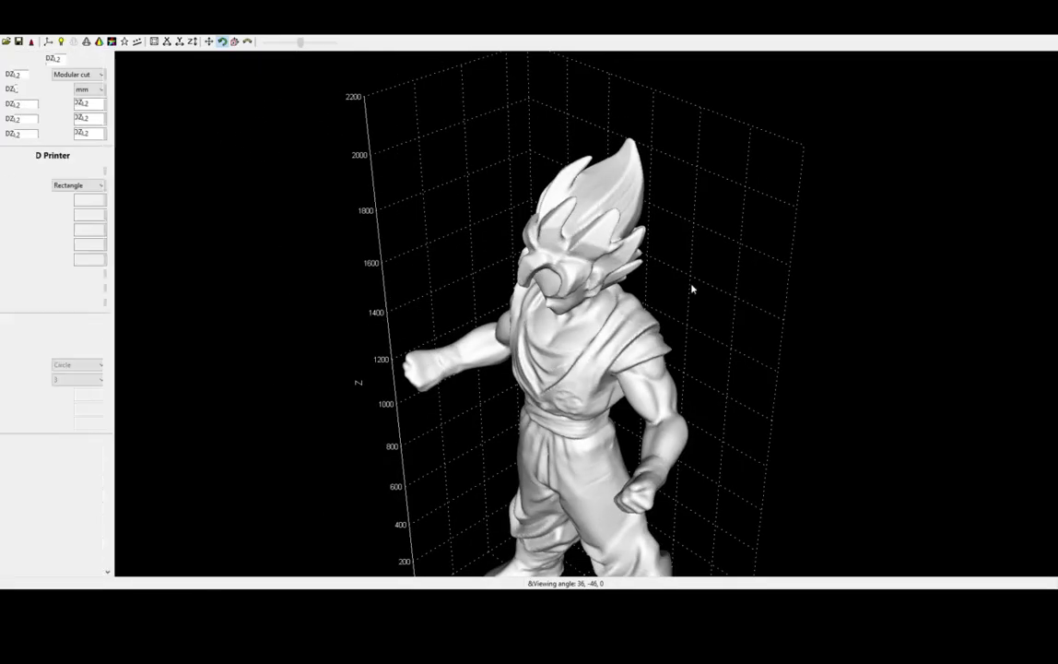
{"action": "left_click_drag", "start_coordinate": [692, 276], "coordinate": [397, 219]}
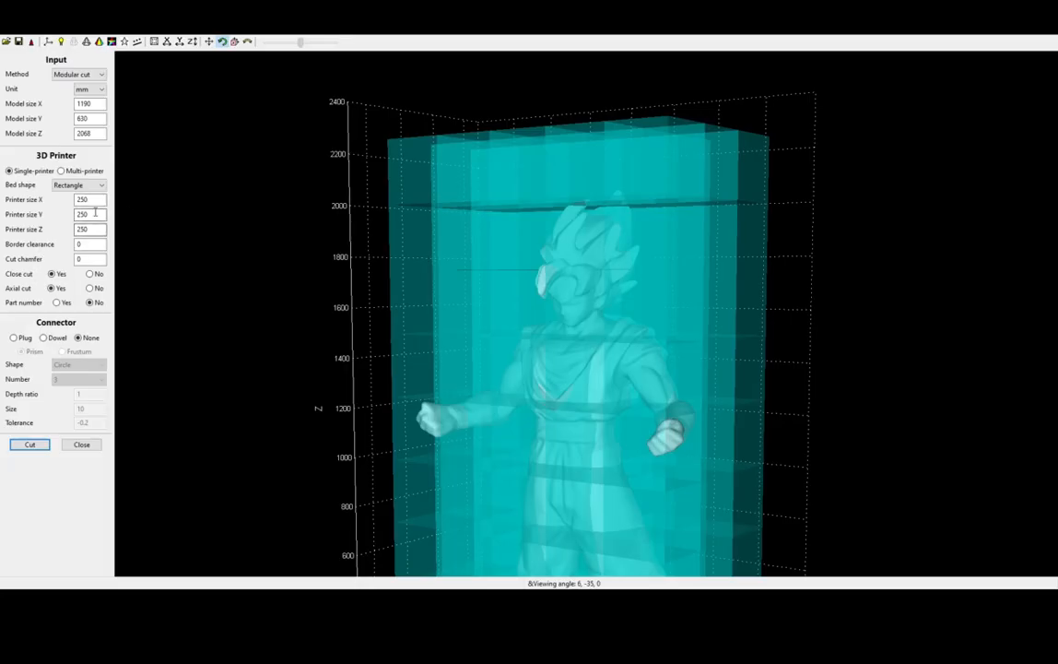
{"action": "left_click_drag", "start_coordinate": [888, 315], "coordinate": [892, 344]}
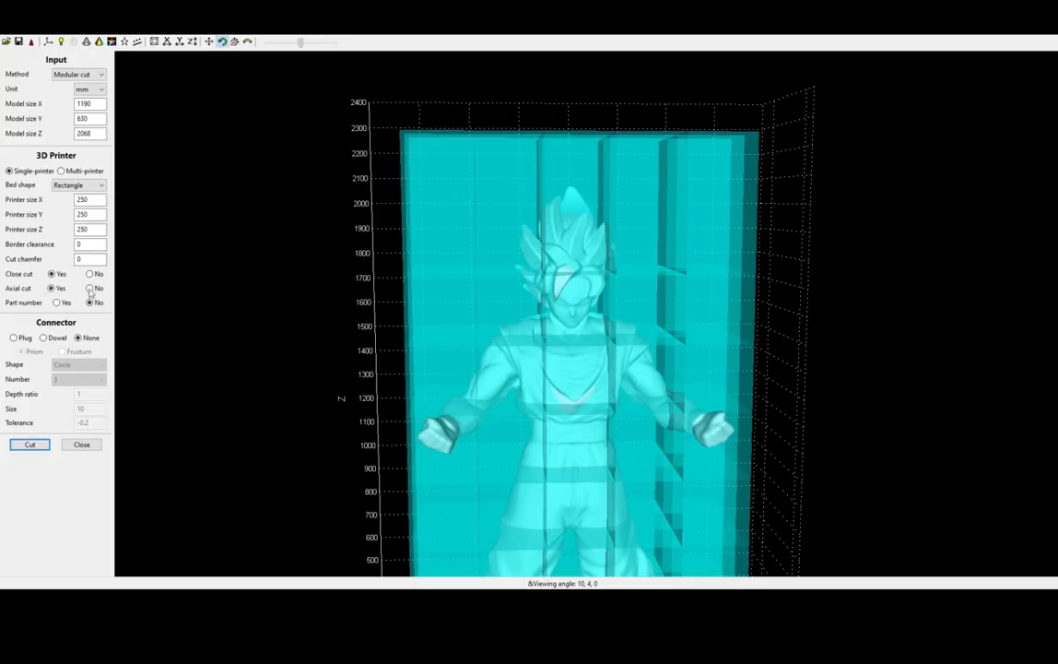
{"action": "mouse_move", "coordinate": [855, 338]}
{"action": "left_mouse_down"}
{"action": "mouse_move", "coordinate": [844, 315]}
{"action": "mouse_move", "coordinate": [832, 319]}
{"action": "mouse_move", "coordinate": [848, 336]}
{"action": "mouse_move", "coordinate": [866, 331]}
{"action": "mouse_move", "coordinate": [840, 326]}
{"action": "left_mouse_up"}
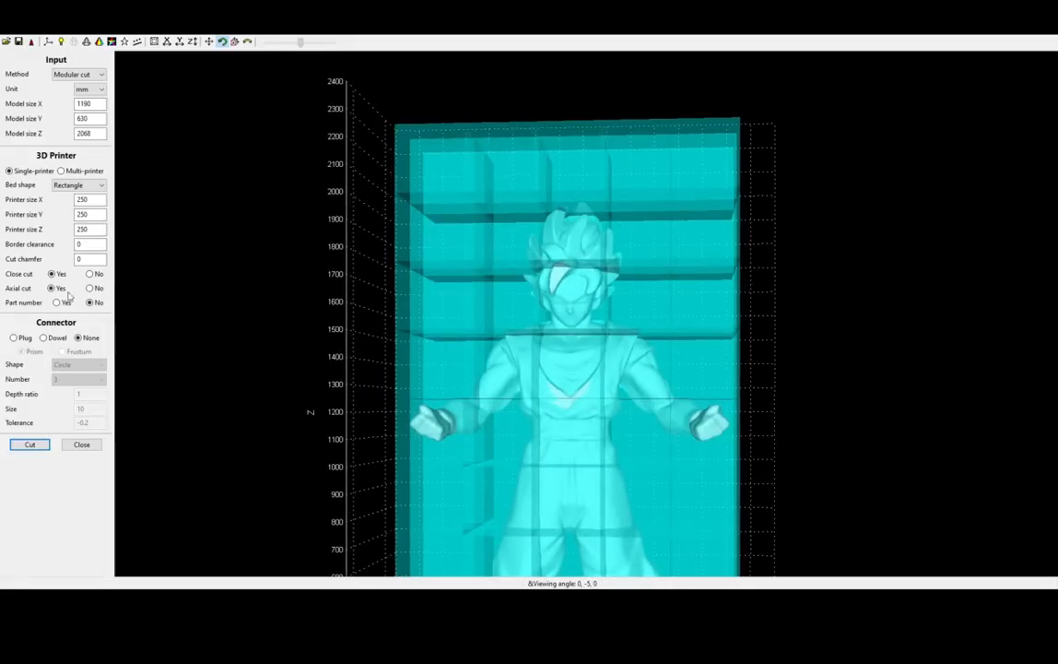
{"action": "left_click_drag", "start_coordinate": [636, 356], "coordinate": [851, 379]}
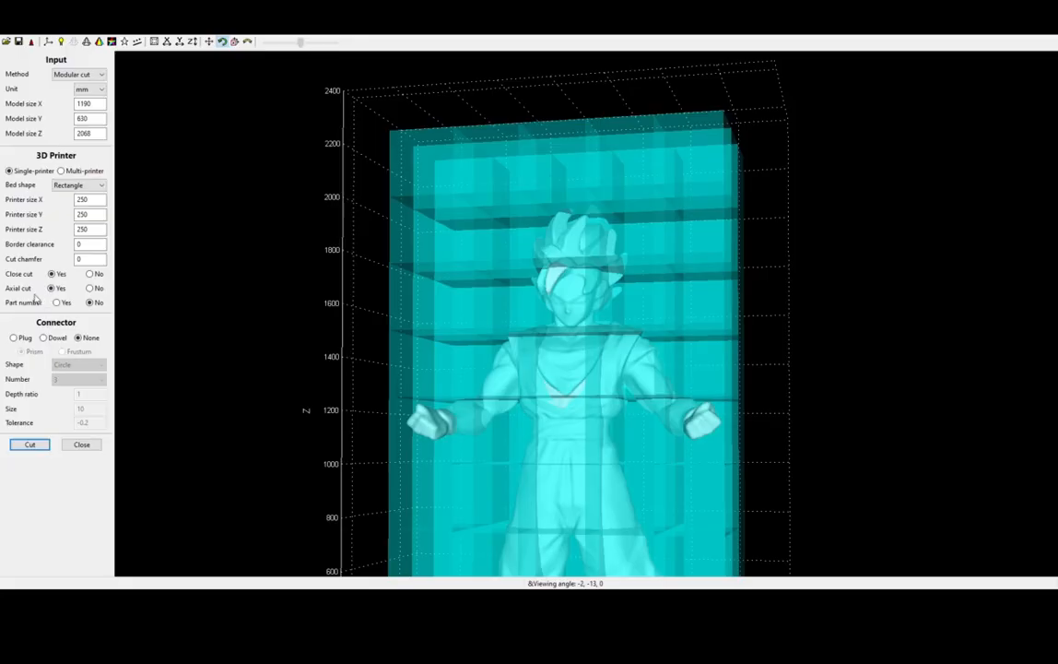
{"action": "left_click_drag", "start_coordinate": [654, 384], "coordinate": [869, 419]}
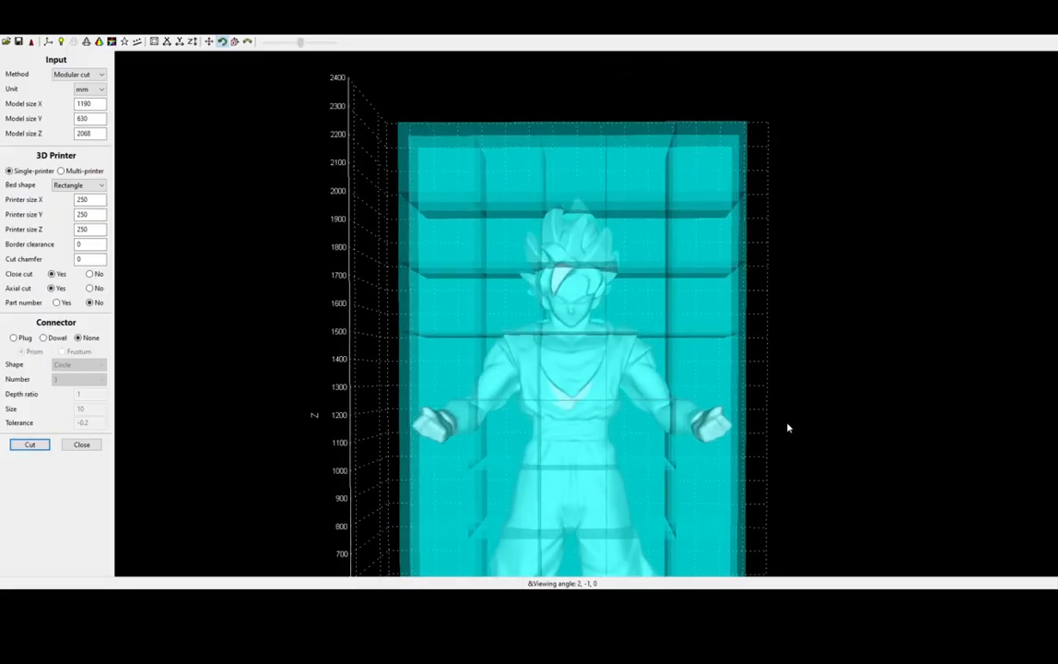
Choose dowel connectors for the modular cut and set their size to 6
{"action": "left_click", "coordinate": [46, 339]}
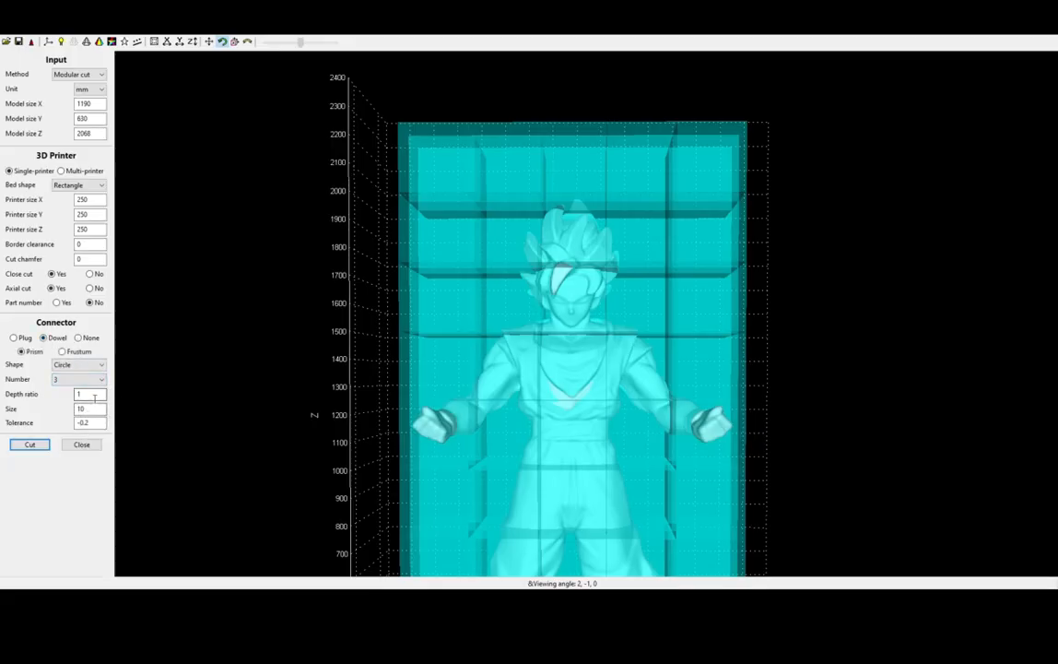
{"action": "double_click", "coordinate": [88, 409]}
{"action": "type", "text": "6"}
{"action": "left_click", "coordinate": [78, 383]}
Set the model's Z size to 1800 mm in the cut settings
{"action": "left_click", "coordinate": [84, 133]}
{"action": "left_click", "coordinate": [82, 116]}
{"action": "left_click", "coordinate": [88, 104]}
{"action": "left_click", "coordinate": [103, 135]}
{"action": "left_click_drag", "start_coordinate": [105, 135], "coordinate": [61, 137]}
{"action": "type", "text": "1800"}
{"action": "key", "text": "Return"}
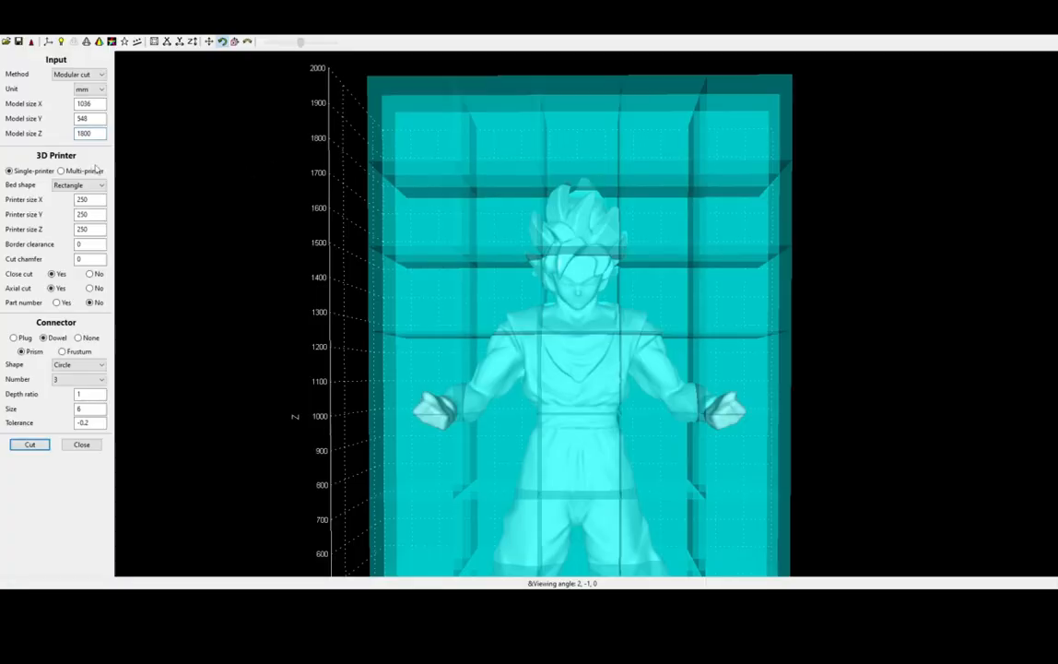
Set the model's Z size back to 2068 mm, correcting a first entry of 2086
{"action": "double_click", "coordinate": [85, 133]}
{"action": "type", "text": "2086"}
{"action": "key", "text": "Return"}
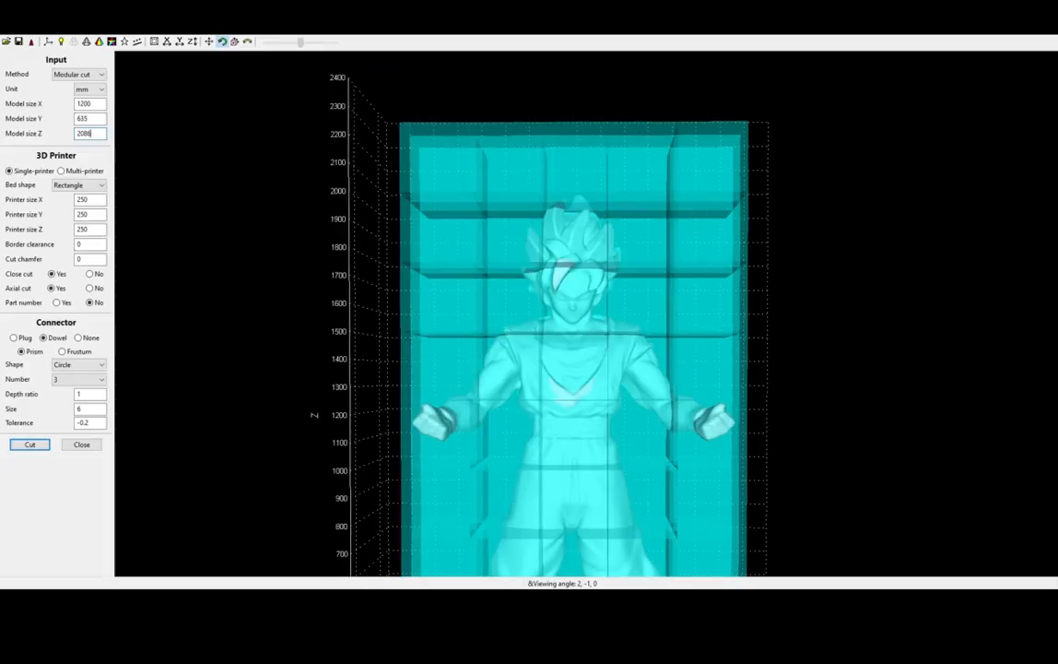
{"action": "key", "text": "BackSpace"}
{"action": "key", "text": "BackSpace"}
{"action": "type", "text": "68"}
{"action": "key", "text": "Return"}
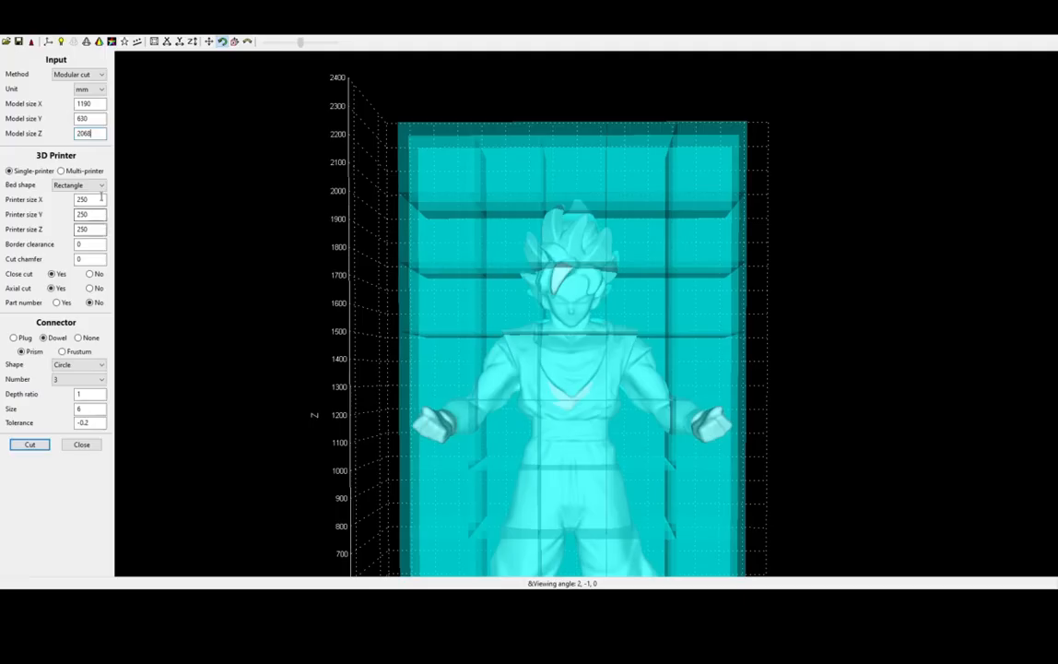
Enable part numbers and run the modular cut on the figure
{"action": "left_click", "coordinate": [57, 302]}
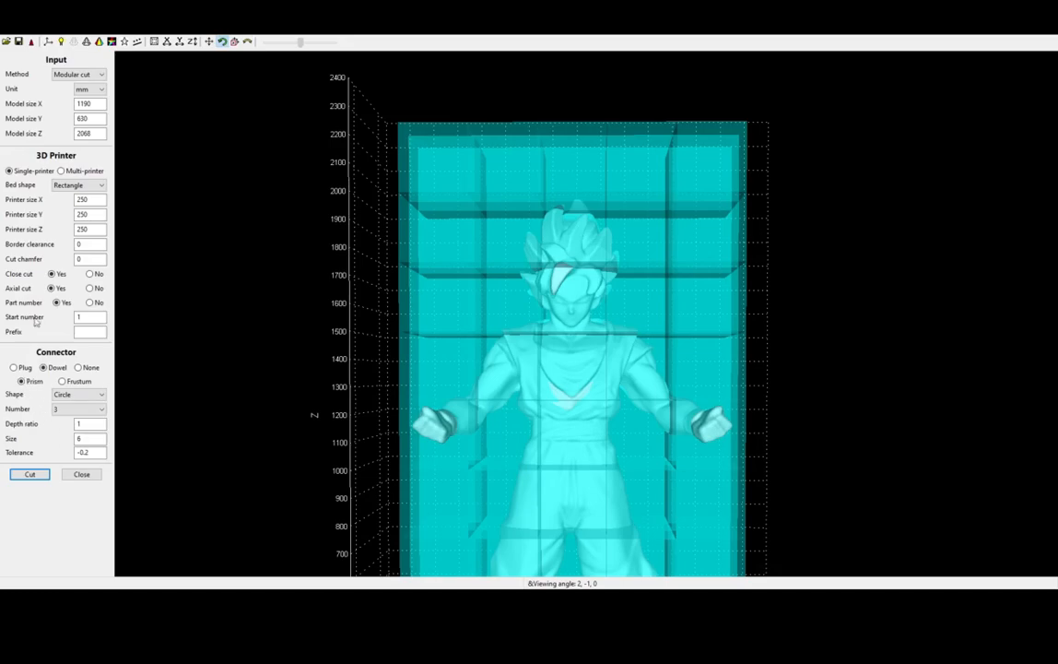
{"action": "left_click", "coordinate": [31, 475]}
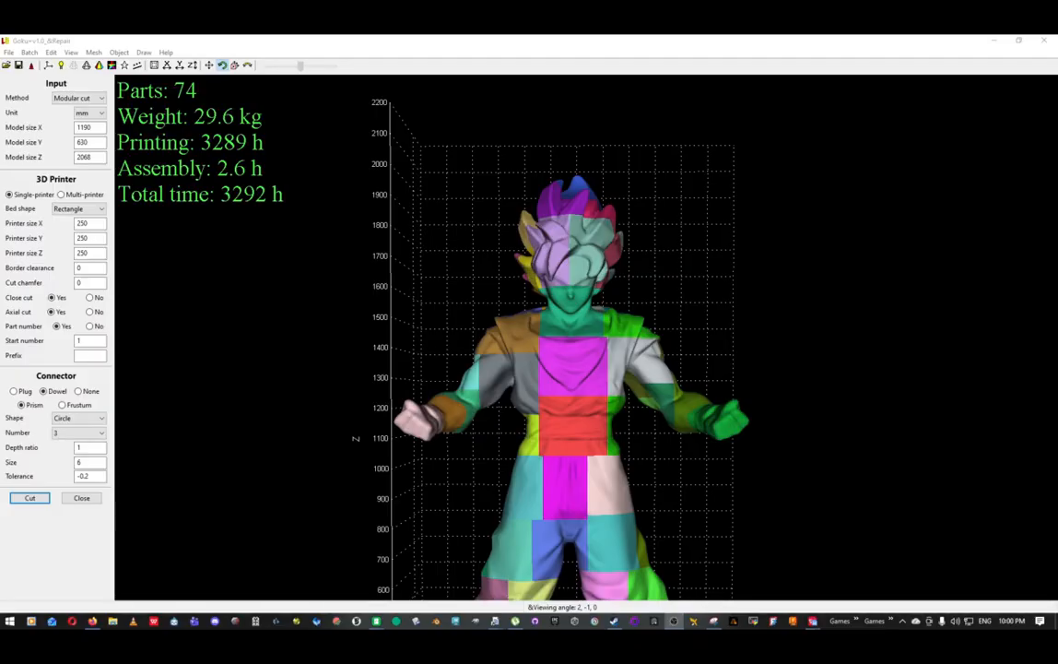
Spread the cut parts apart and examine the dowels, dowel holes and part numbers around the torso
{"action": "left_click_drag", "start_coordinate": [590, 368], "coordinate": [516, 416]}
{"action": "scroll", "coordinate": [516, 416], "scroll_direction": "up", "scroll_amount": 3}
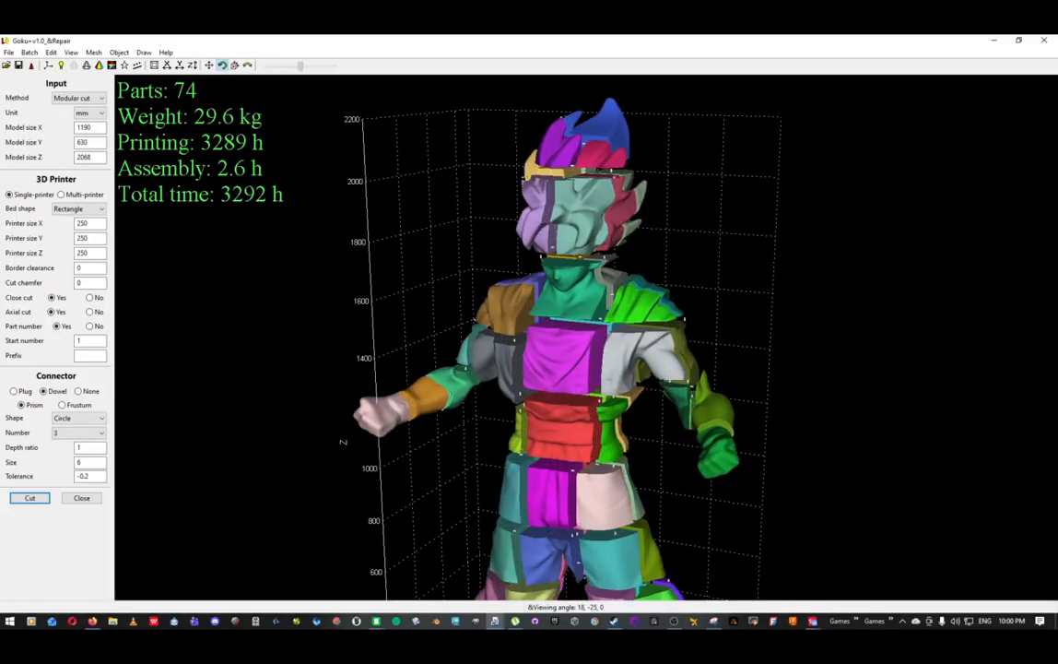
{"action": "scroll", "coordinate": [563, 341], "scroll_direction": "up", "scroll_amount": 8, "text": "ctrl"}
{"action": "scroll", "coordinate": [562, 341], "scroll_direction": "up", "scroll_amount": 3}
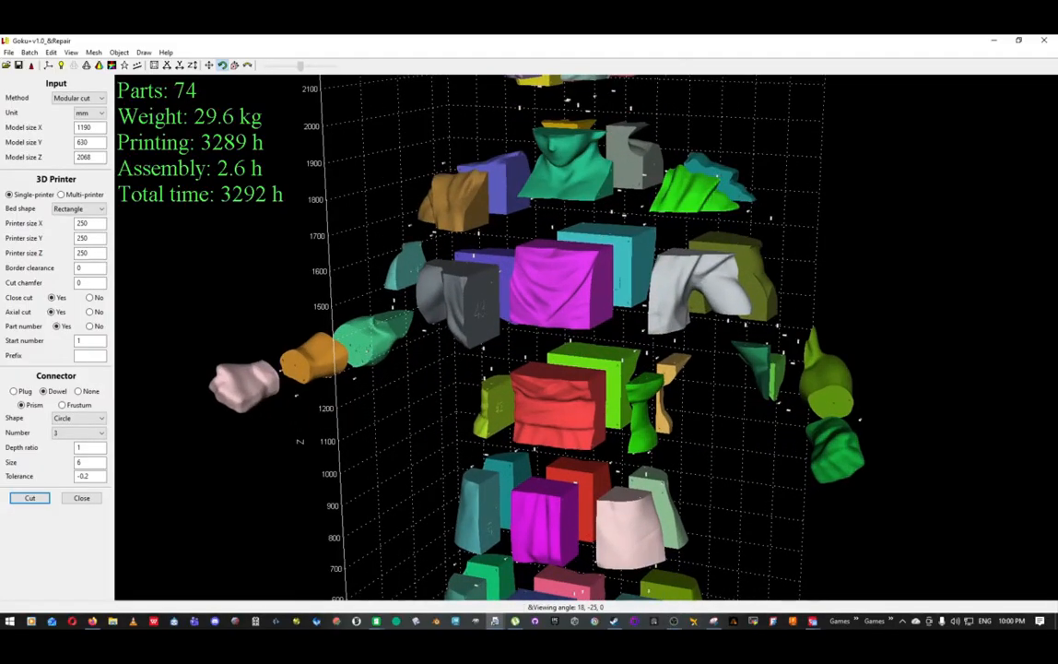
{"action": "scroll", "coordinate": [562, 341], "scroll_direction": "up", "scroll_amount": 3}
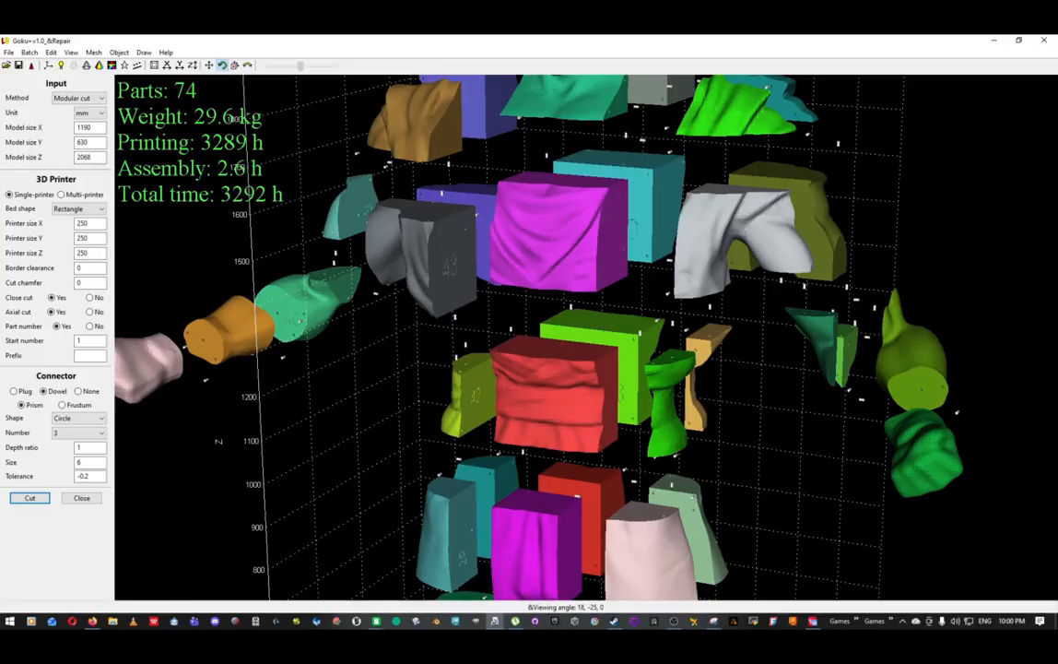
{"action": "left_click_drag", "start_coordinate": [562, 341], "coordinate": [560, 402]}
{"action": "scroll", "coordinate": [581, 336], "scroll_direction": "up", "scroll_amount": 5}
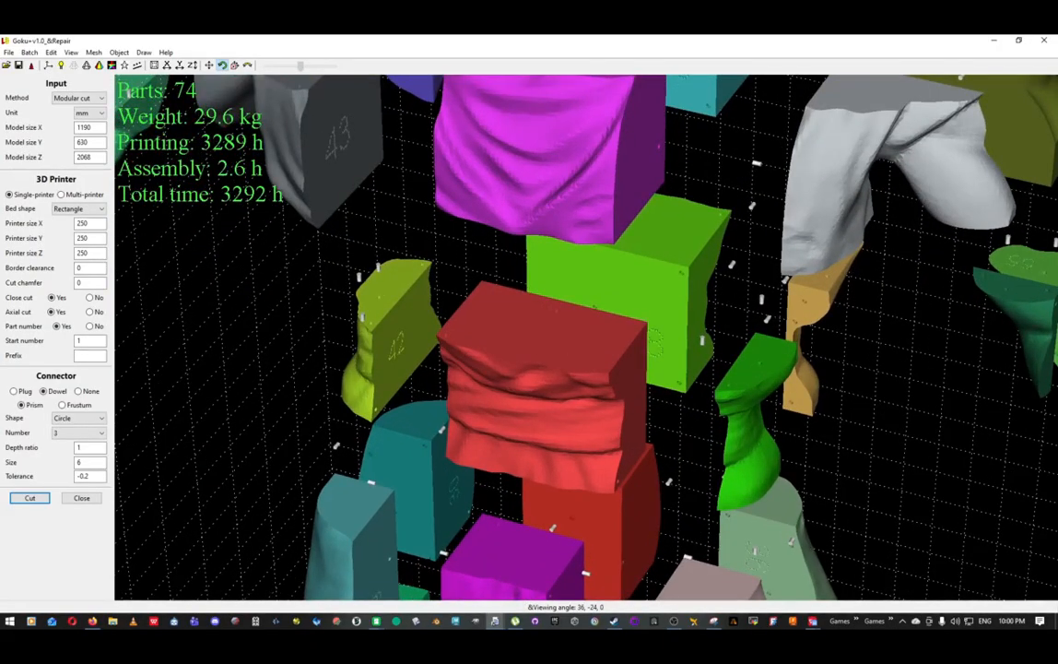
{"action": "left_click_drag", "start_coordinate": [581, 337], "coordinate": [561, 296]}
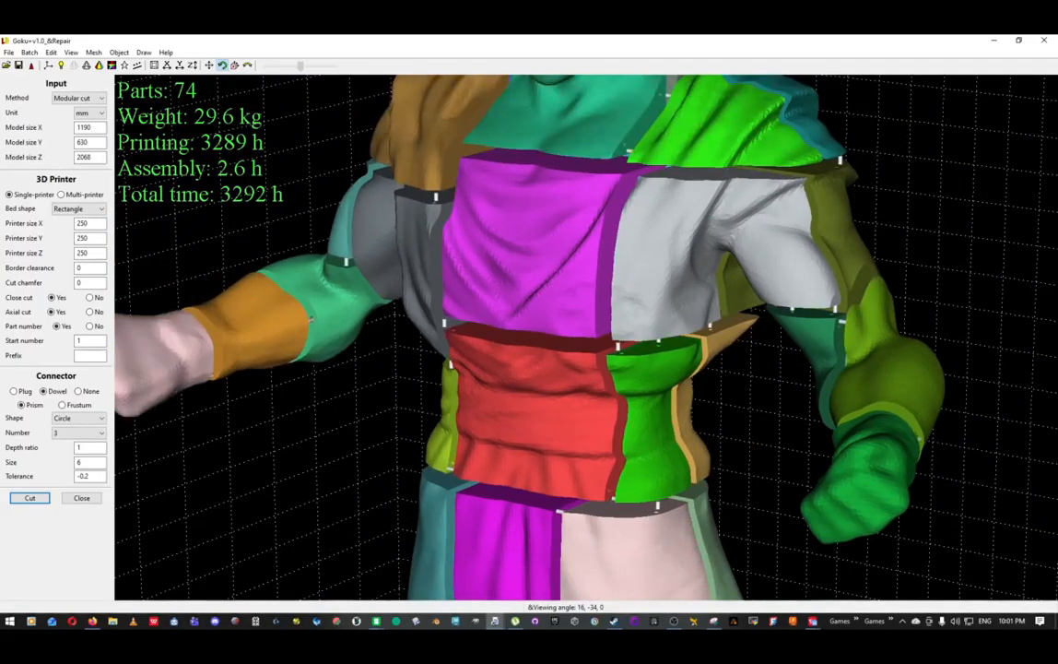
{"action": "scroll", "coordinate": [587, 337], "scroll_direction": "down", "scroll_amount": 5}
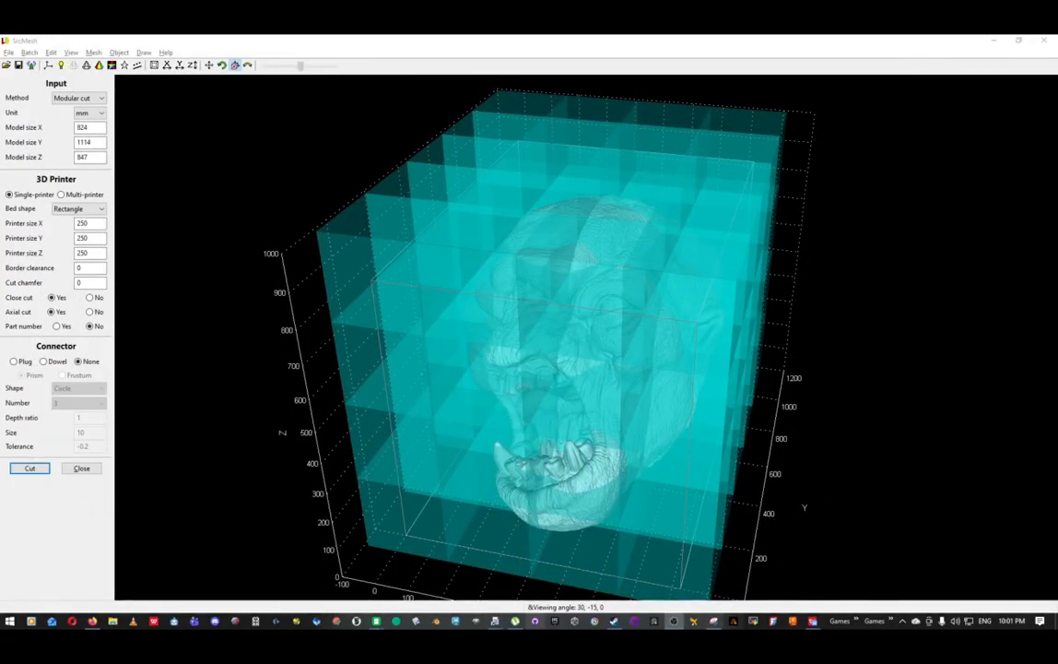
Switch to the Goku+v1.0 model window and repair the figure's mesh, showing the repaired copy full screen
{"action": "mouse_move", "coordinate": [495, 621]}
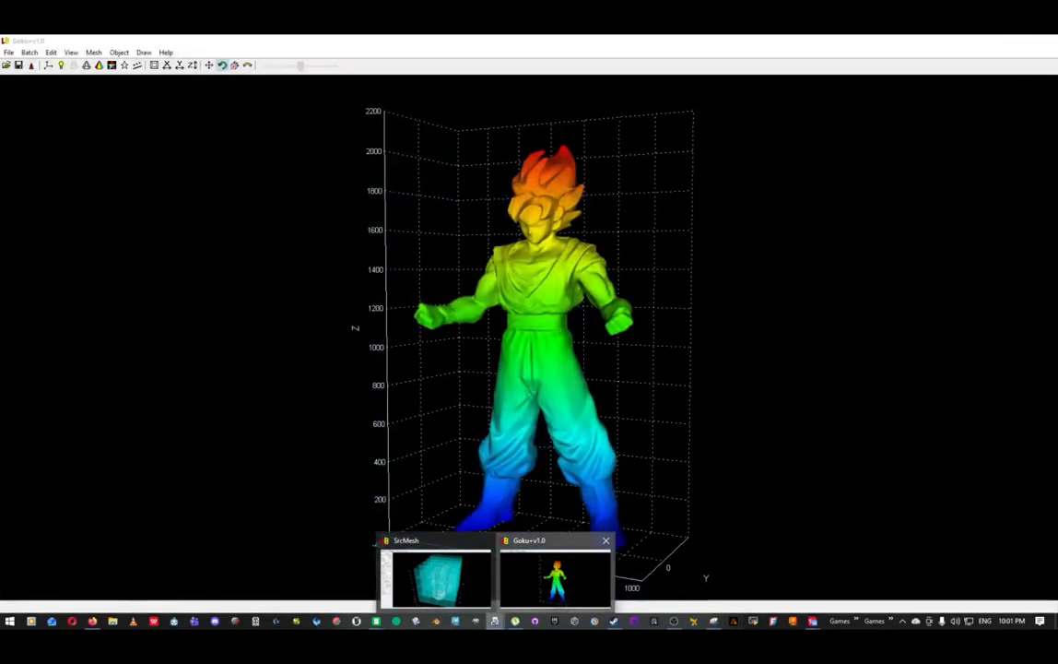
{"action": "left_click", "coordinate": [555, 576]}
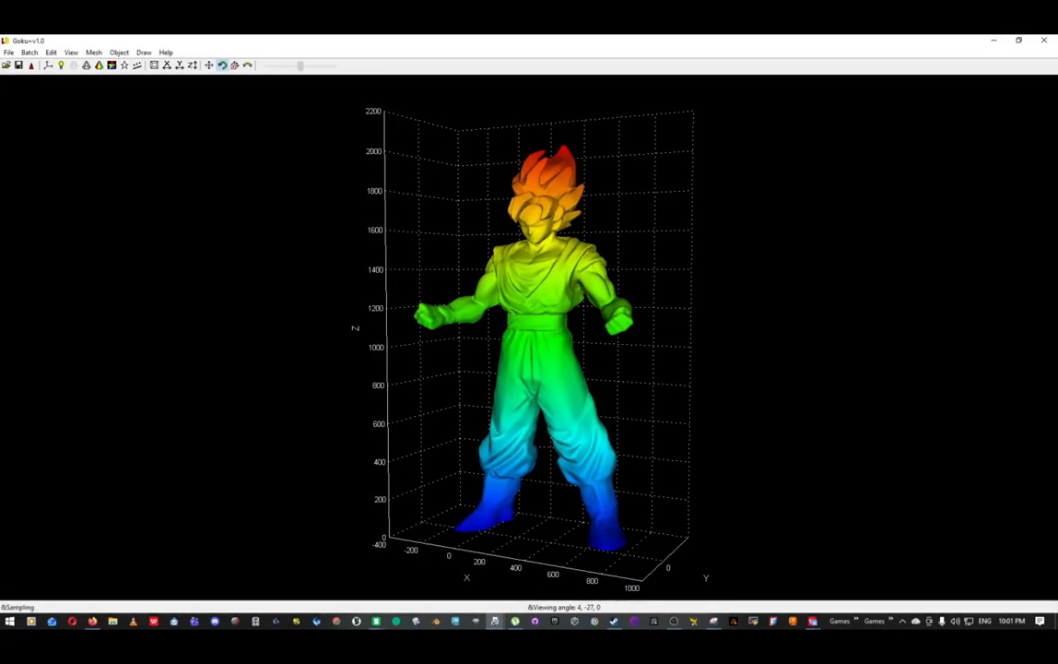
{"action": "left_click", "coordinate": [119, 53]}
{"action": "mouse_move", "coordinate": [94, 53]}
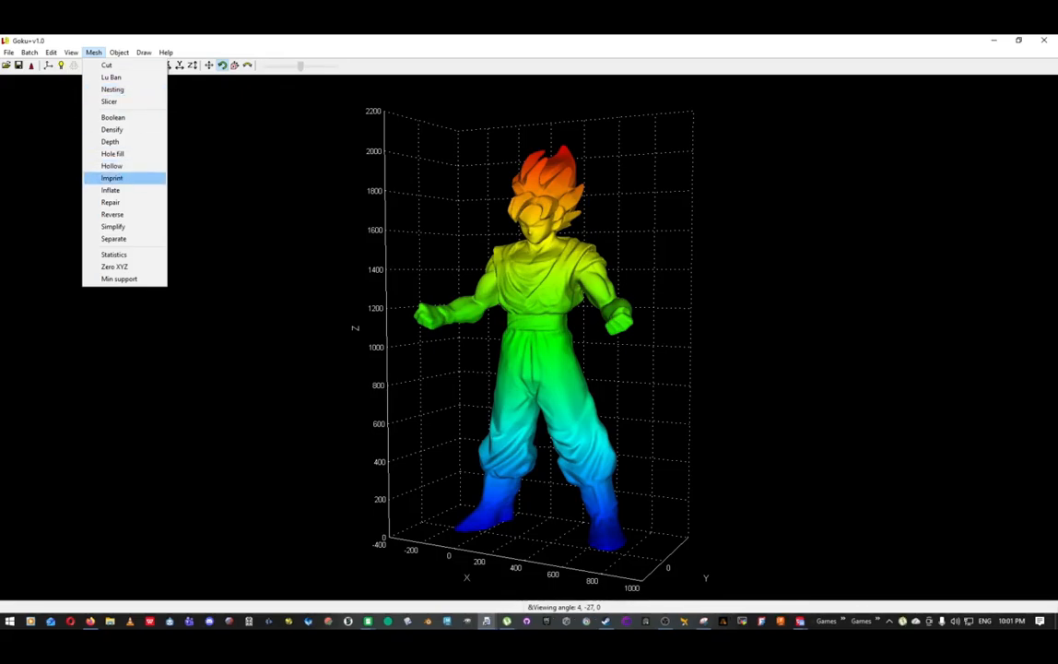
{"action": "left_click", "coordinate": [112, 203]}
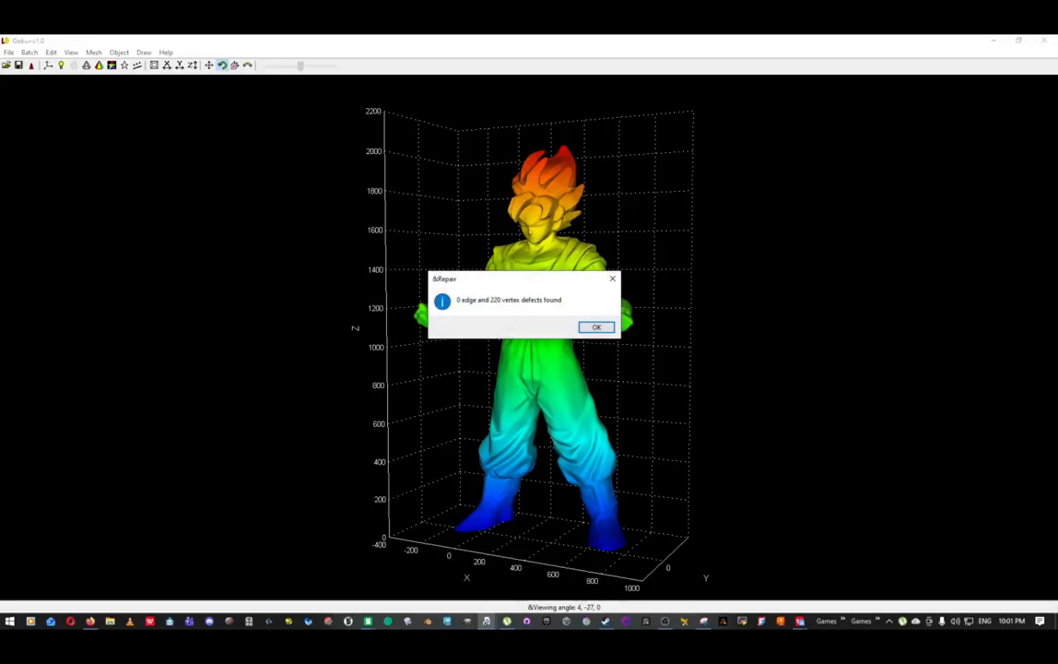
{"action": "key", "text": "Return"}
{"action": "left_click", "coordinate": [330, 86]}
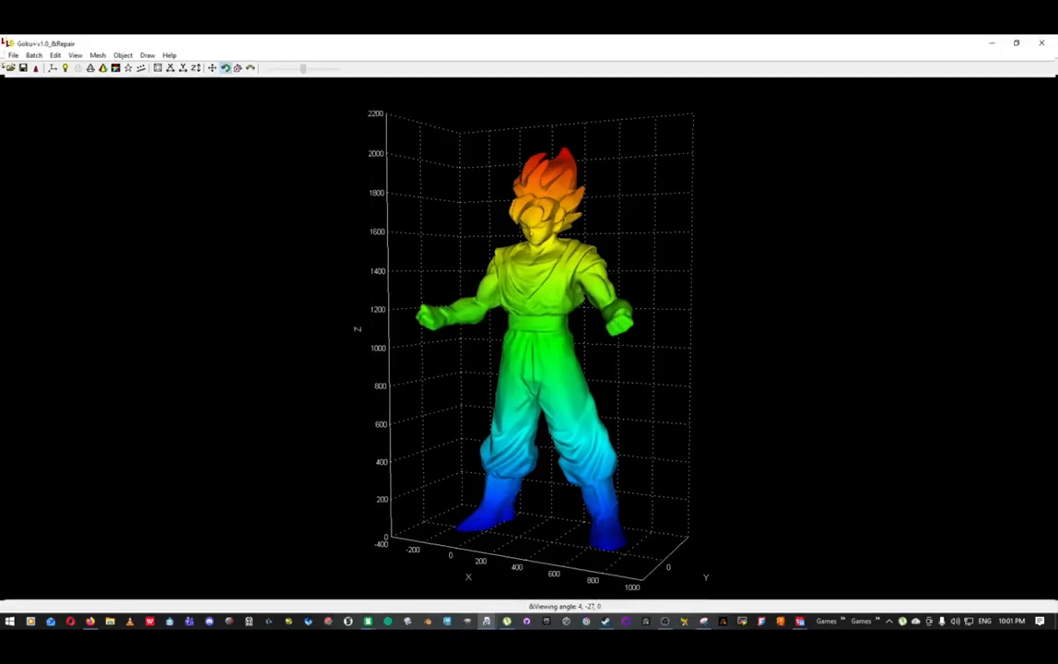
Hollow the repaired figure with a distance of 10 between outer and inner surface, and maximize the resulting model window
{"action": "mouse_move", "coordinate": [461, 277]}
{"action": "left_mouse_down"}
{"action": "mouse_move", "coordinate": [521, 323]}
{"action": "mouse_move", "coordinate": [507, 333]}
{"action": "mouse_move", "coordinate": [564, 307]}
{"action": "left_mouse_up"}
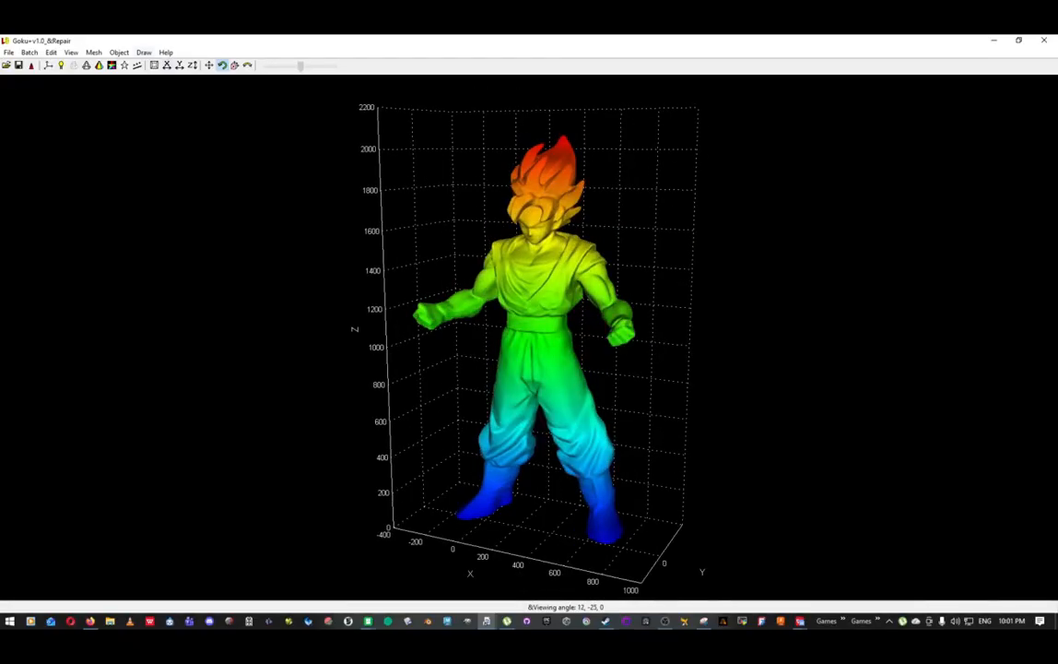
{"action": "left_click", "coordinate": [93, 53]}
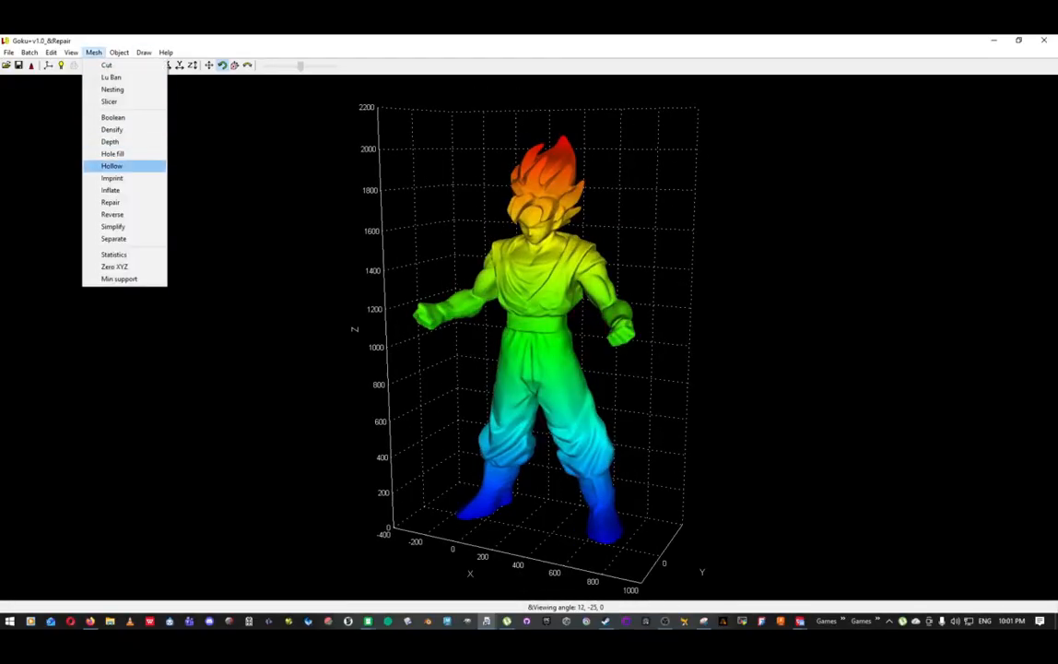
{"action": "left_click", "coordinate": [113, 166]}
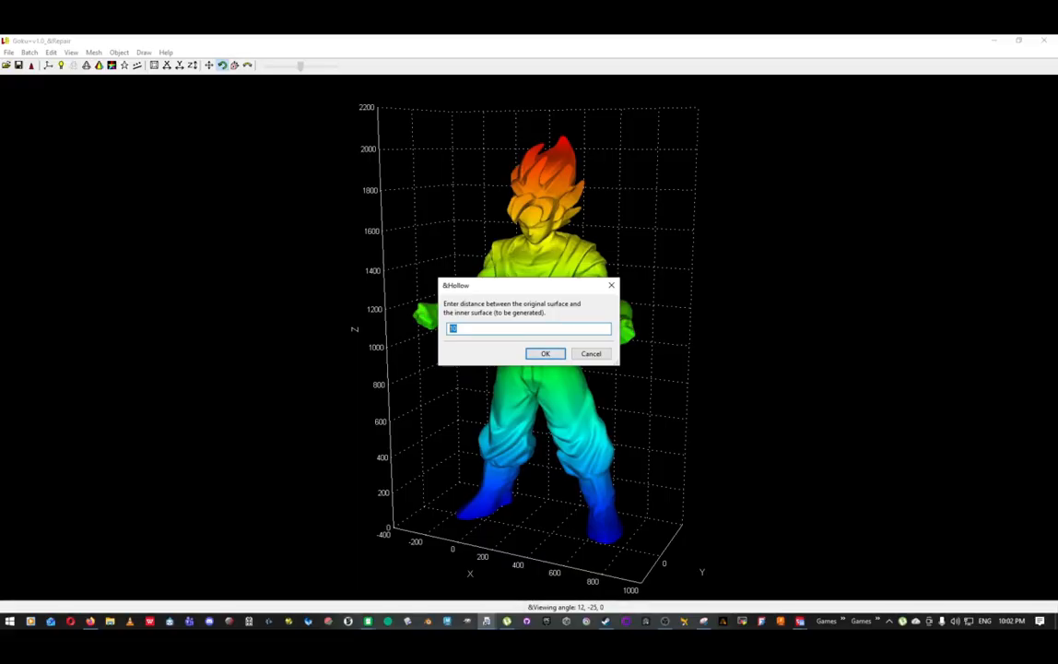
{"action": "key", "text": "Return"}
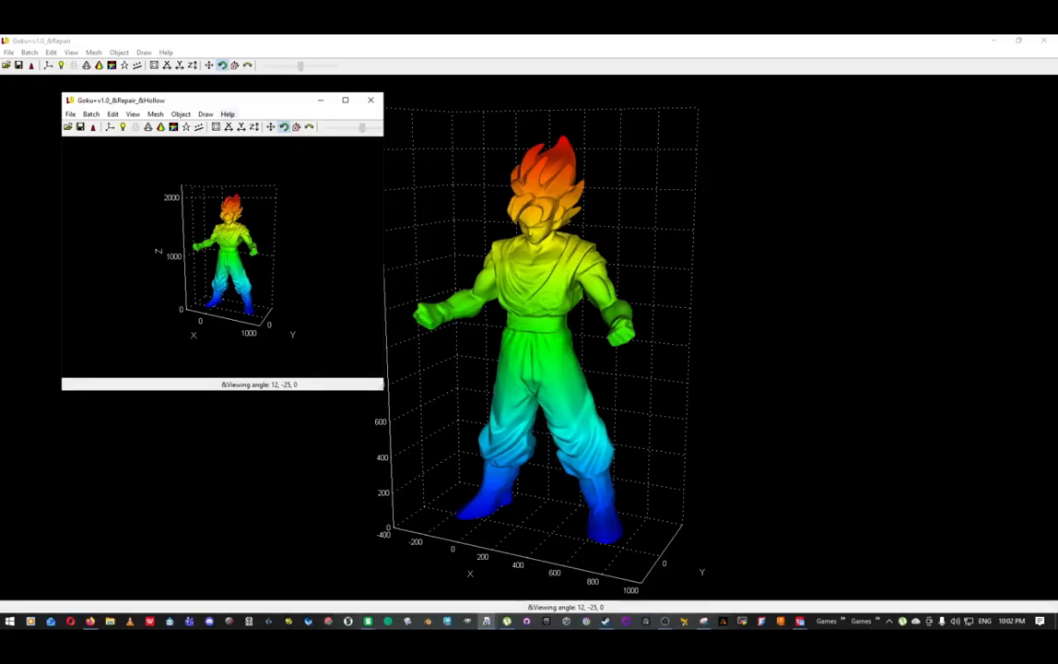
{"action": "left_click", "coordinate": [345, 100]}
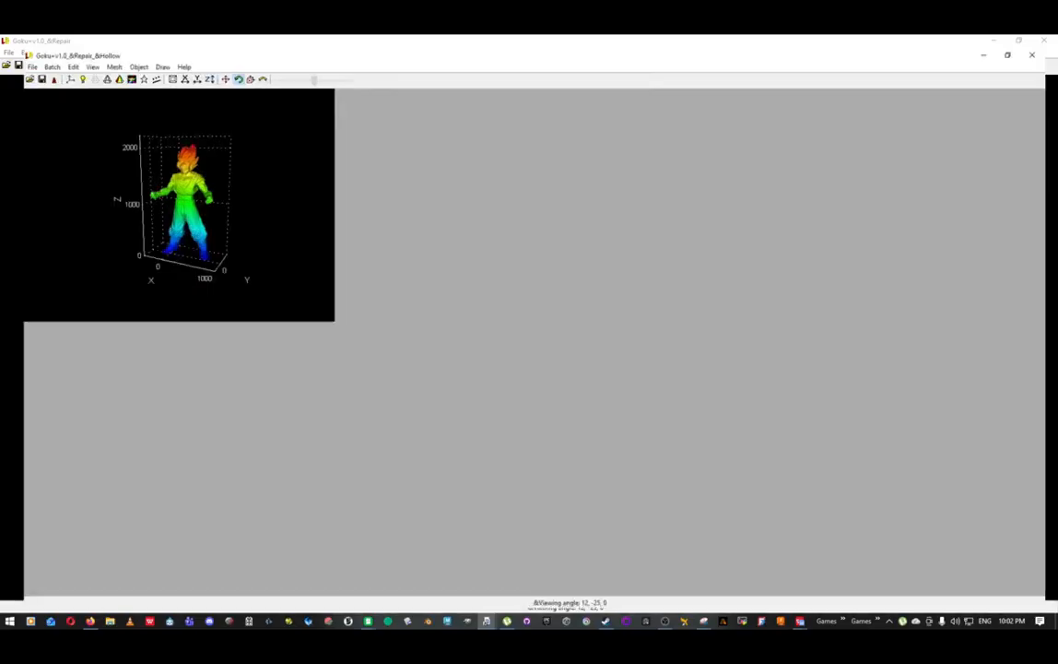
Clip the hollowed figure downward through the hair to head level and examine the wall and cavity up close
{"action": "left_click_drag", "start_coordinate": [572, 313], "coordinate": [545, 375]}
{"action": "scroll", "coordinate": [545, 375], "scroll_direction": "up", "scroll_amount": 4}
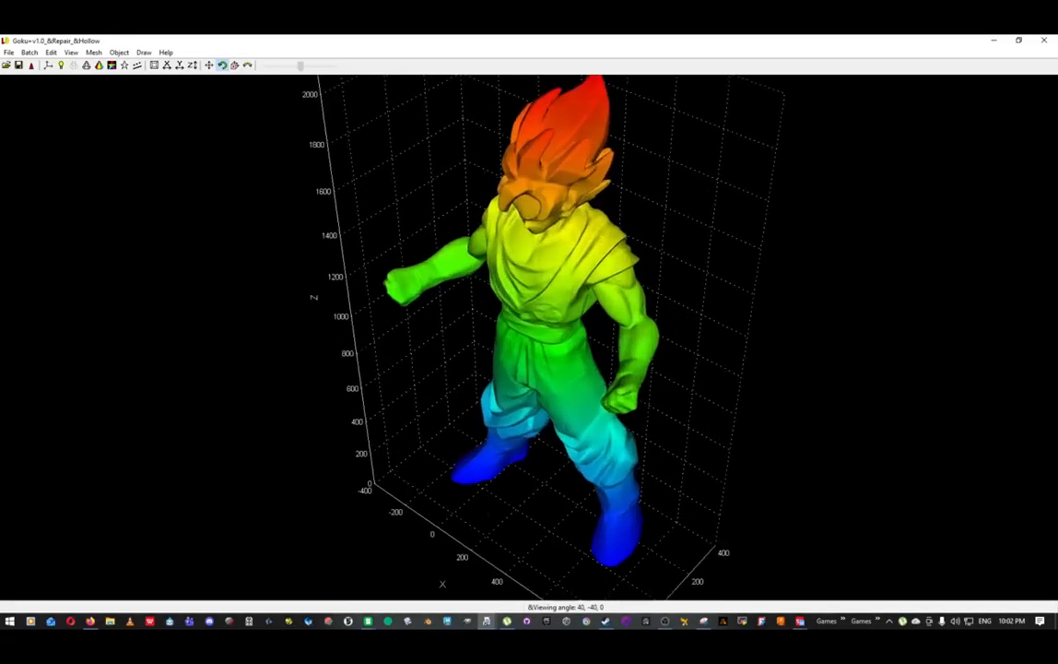
{"action": "right_click_drag", "start_coordinate": [546, 376], "coordinate": [519, 466]}
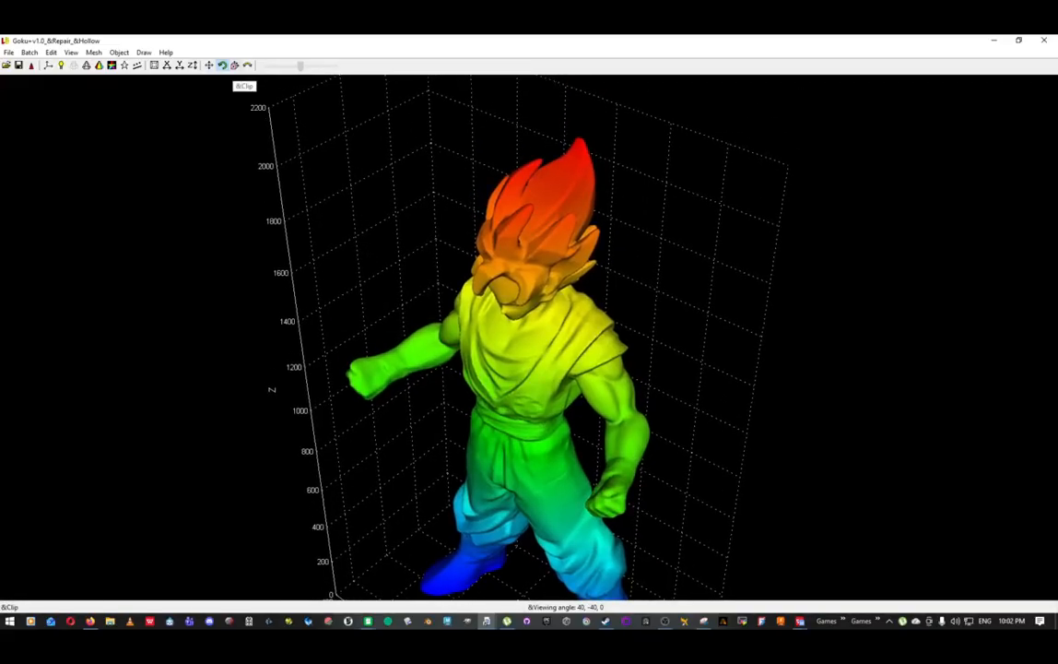
{"action": "left_click", "coordinate": [235, 65]}
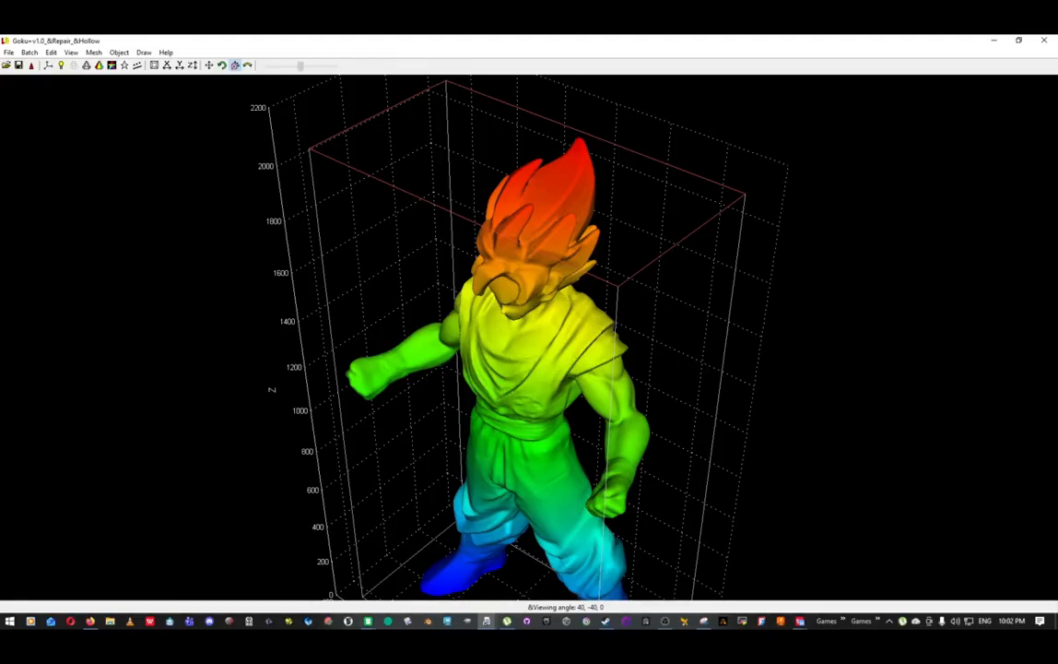
{"action": "scroll", "coordinate": [529, 212], "scroll_direction": "down", "scroll_amount": 5}
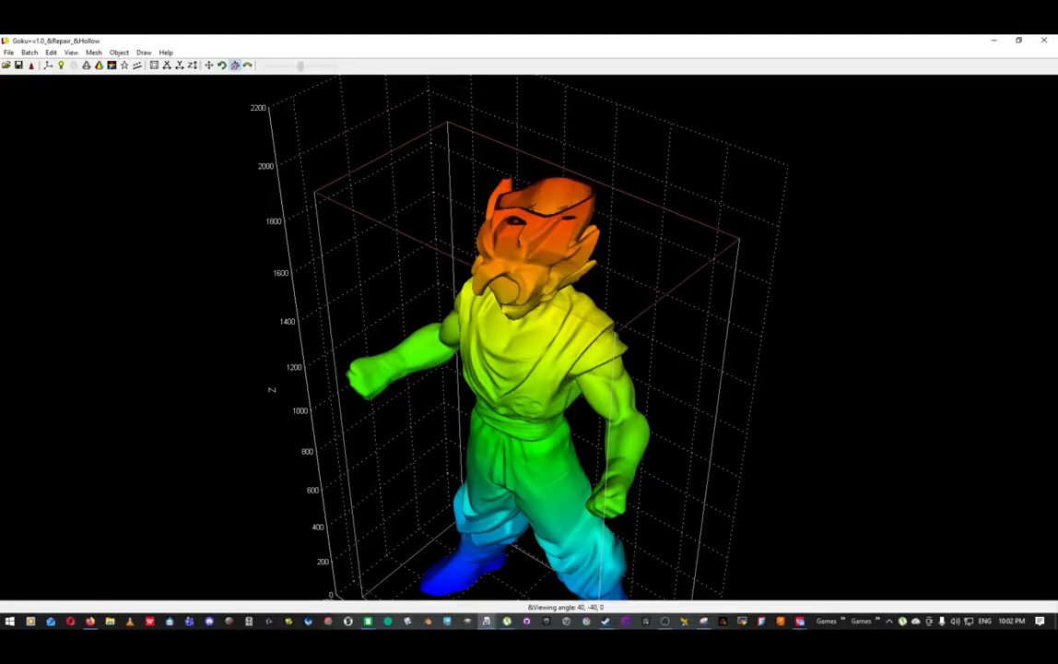
{"action": "scroll", "coordinate": [529, 221], "scroll_direction": "down", "scroll_amount": 8}
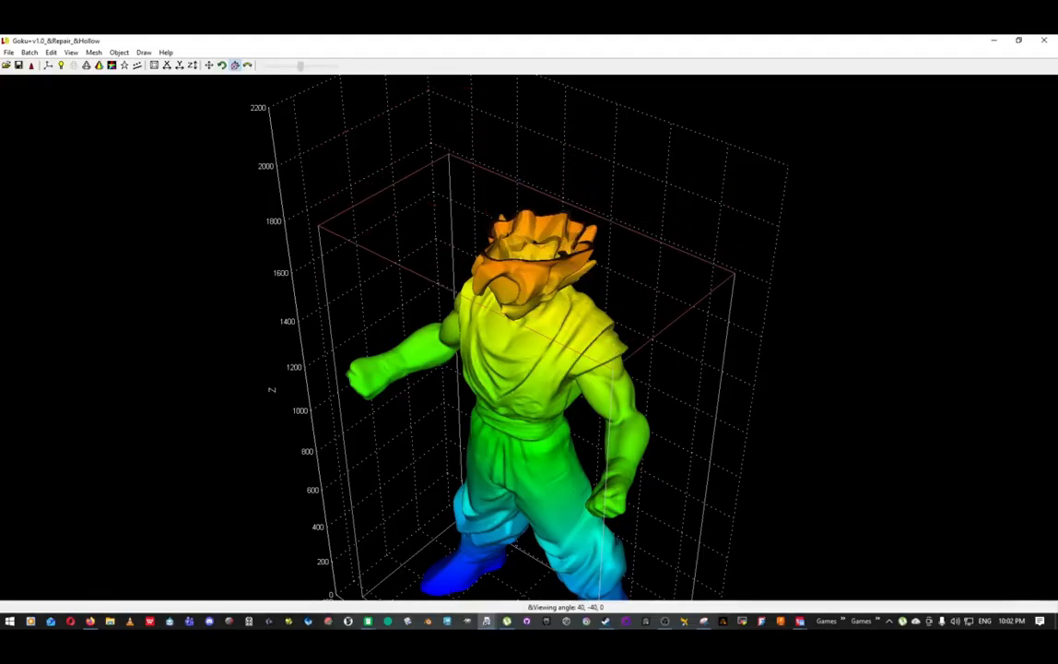
{"action": "scroll", "coordinate": [529, 337], "scroll_direction": "down", "scroll_amount": 2}
{"action": "scroll", "coordinate": [529, 338], "scroll_direction": "up", "scroll_amount": 3}
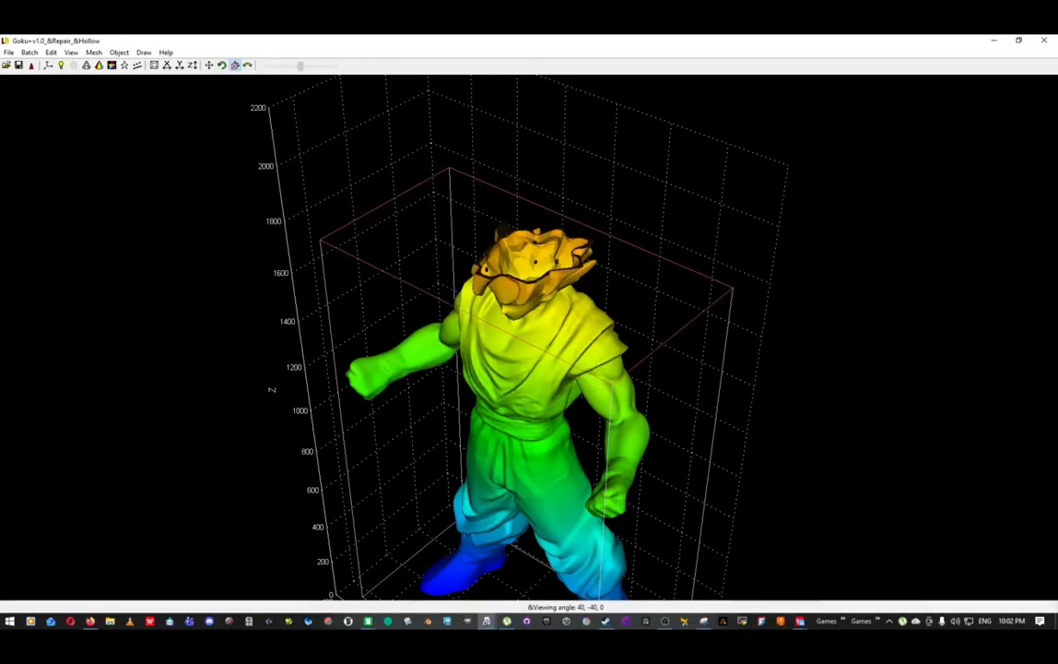
{"action": "scroll", "coordinate": [529, 338], "scroll_direction": "up", "scroll_amount": 4}
{"action": "scroll", "coordinate": [529, 337], "scroll_direction": "up", "scroll_amount": 6}
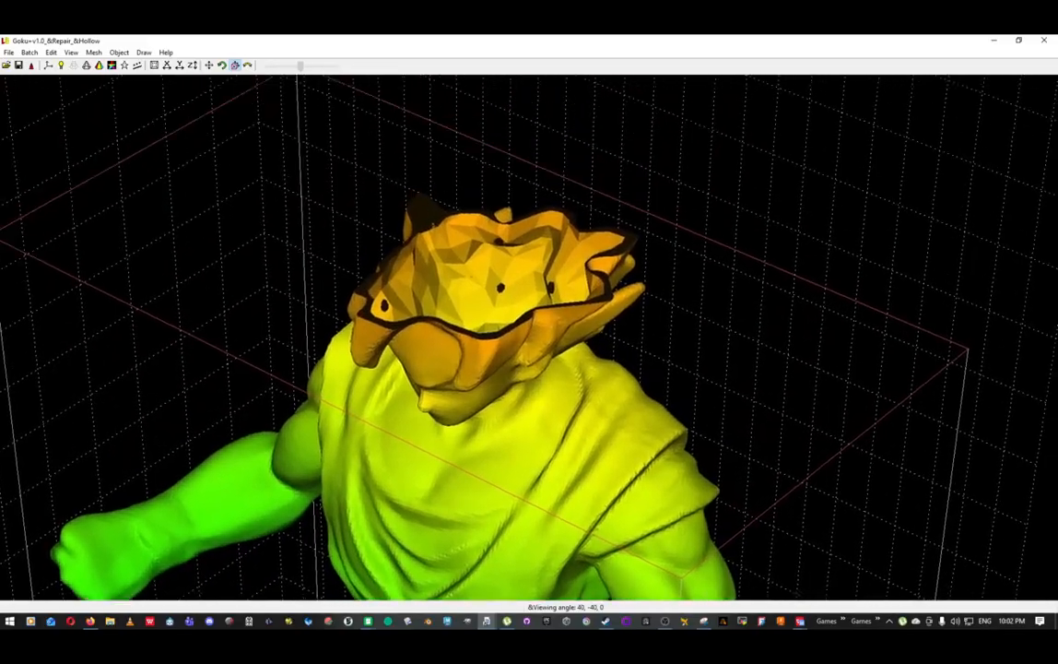
{"action": "middle_click_drag", "start_coordinate": [530, 337], "coordinate": [513, 381]}
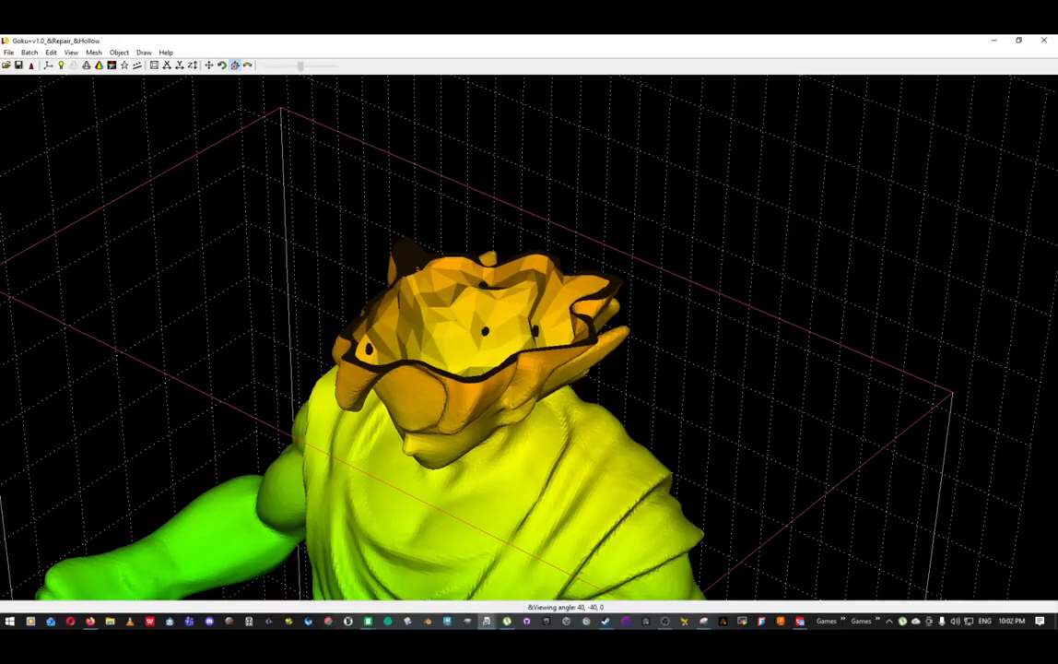
Look down into the hollow head through the clipped opening, and restore the clipped hair
{"action": "left_click", "coordinate": [222, 66]}
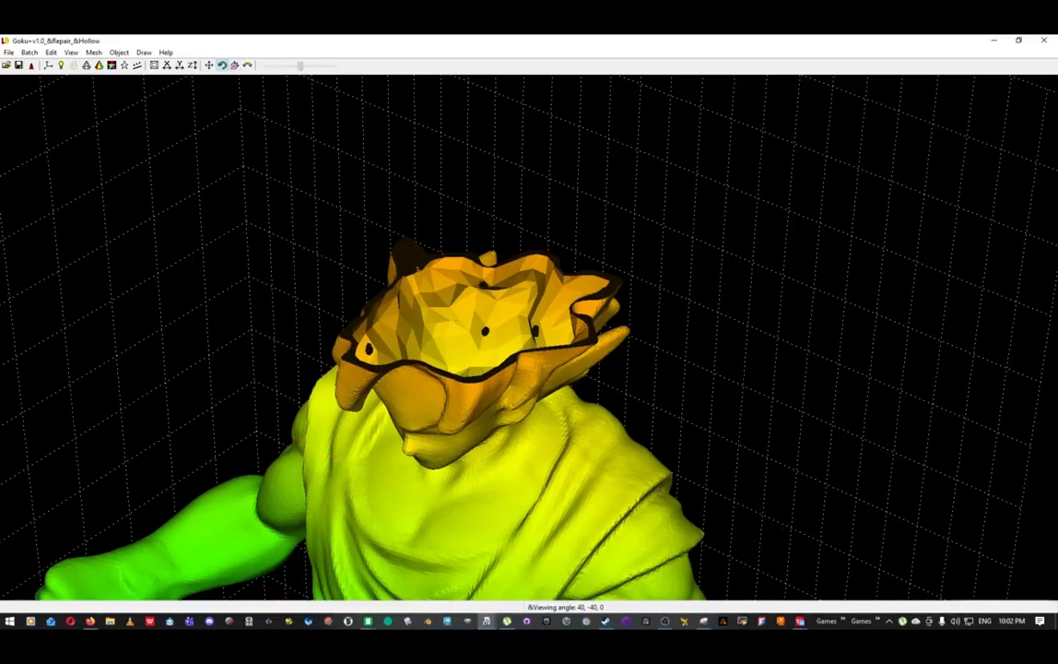
{"action": "left_click_drag", "start_coordinate": [479, 377], "coordinate": [517, 406]}
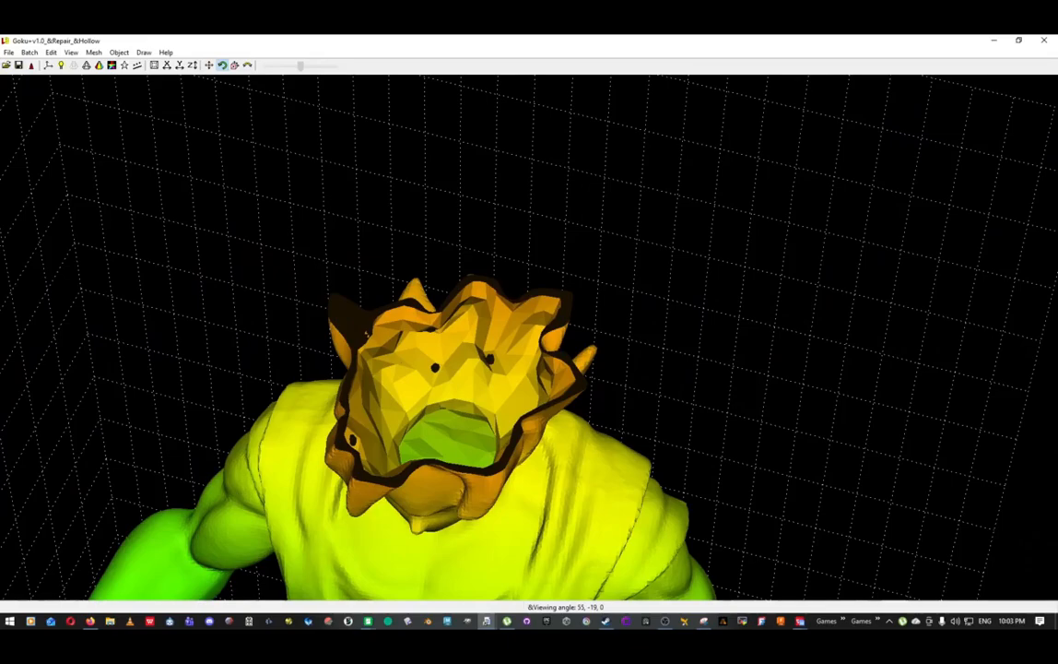
{"action": "left_click", "coordinate": [234, 66]}
{"action": "scroll", "coordinate": [507, 442], "scroll_direction": "down", "scroll_amount": 4}
{"action": "left_click_drag", "start_coordinate": [506, 443], "coordinate": [518, 231]}
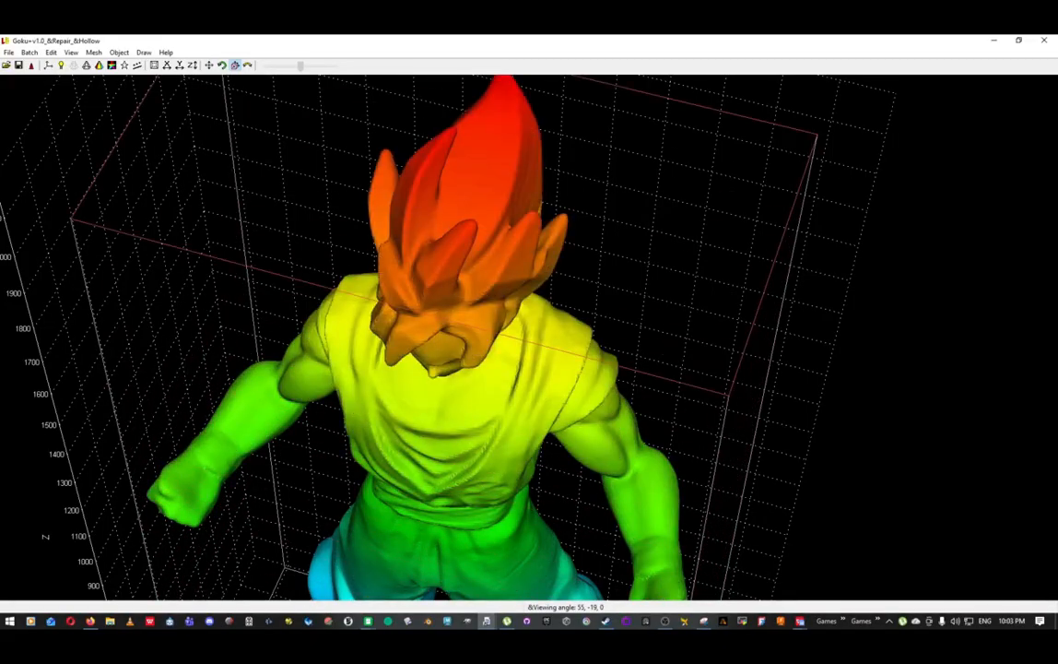
Start a cut of the hollowed figure with millimeter as the unit
{"action": "middle_click_drag", "start_coordinate": [516, 323], "coordinate": [498, 231]}
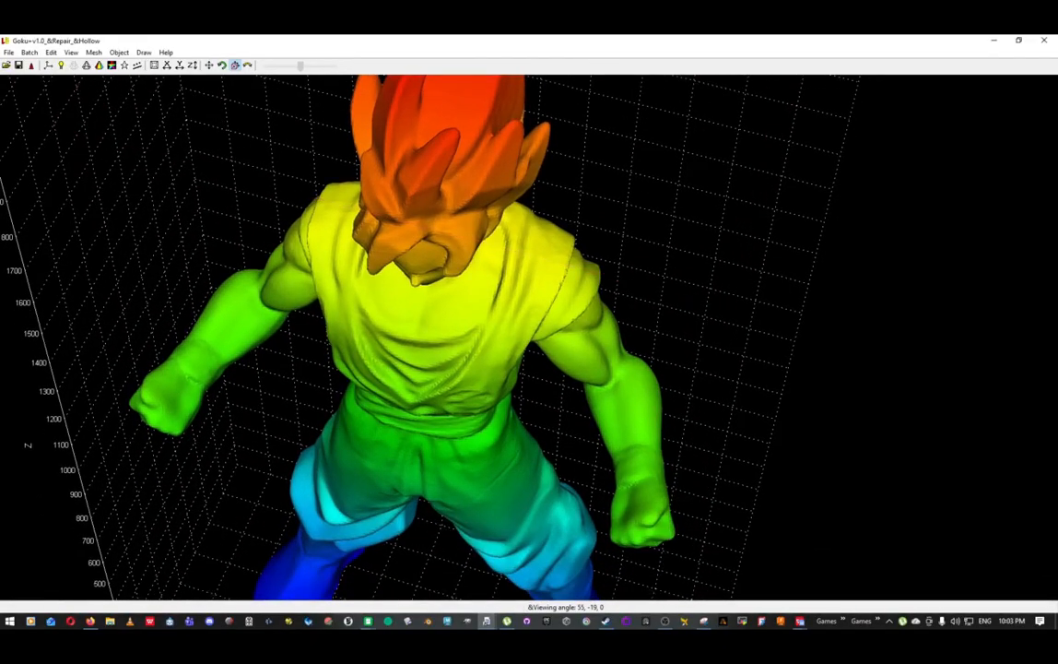
{"action": "left_click", "coordinate": [222, 65]}
{"action": "left_click_drag", "start_coordinate": [516, 323], "coordinate": [479, 290]}
{"action": "middle_click_drag", "start_coordinate": [479, 291], "coordinate": [489, 378]}
{"action": "scroll", "coordinate": [489, 378], "scroll_direction": "down", "scroll_amount": 3}
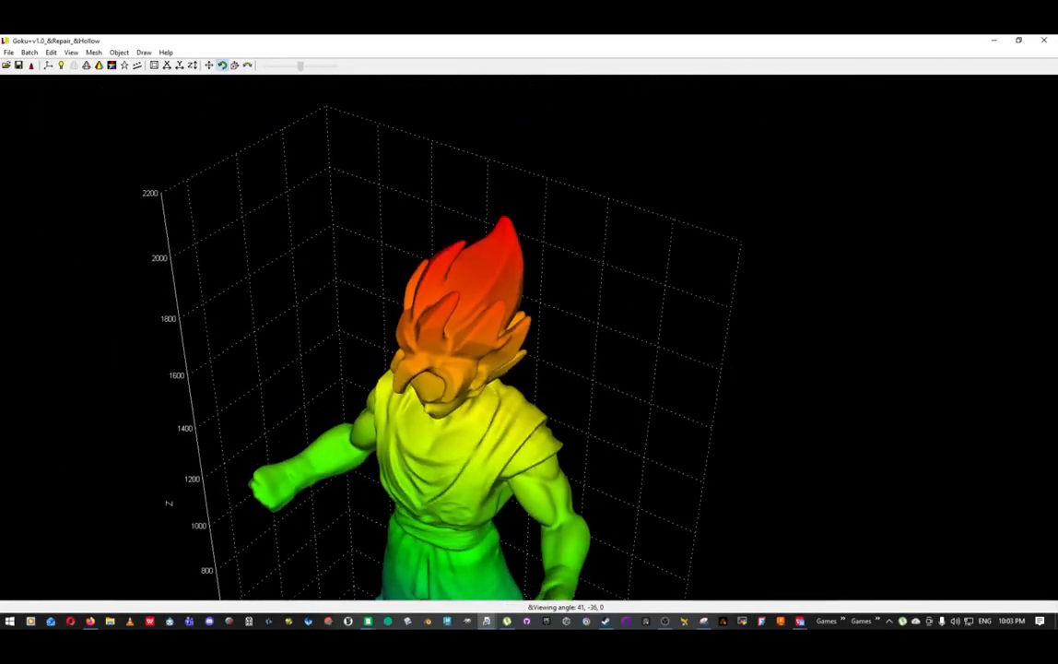
{"action": "left_click_drag", "start_coordinate": [488, 378], "coordinate": [514, 367]}
{"action": "middle_click_drag", "start_coordinate": [514, 367], "coordinate": [553, 276]}
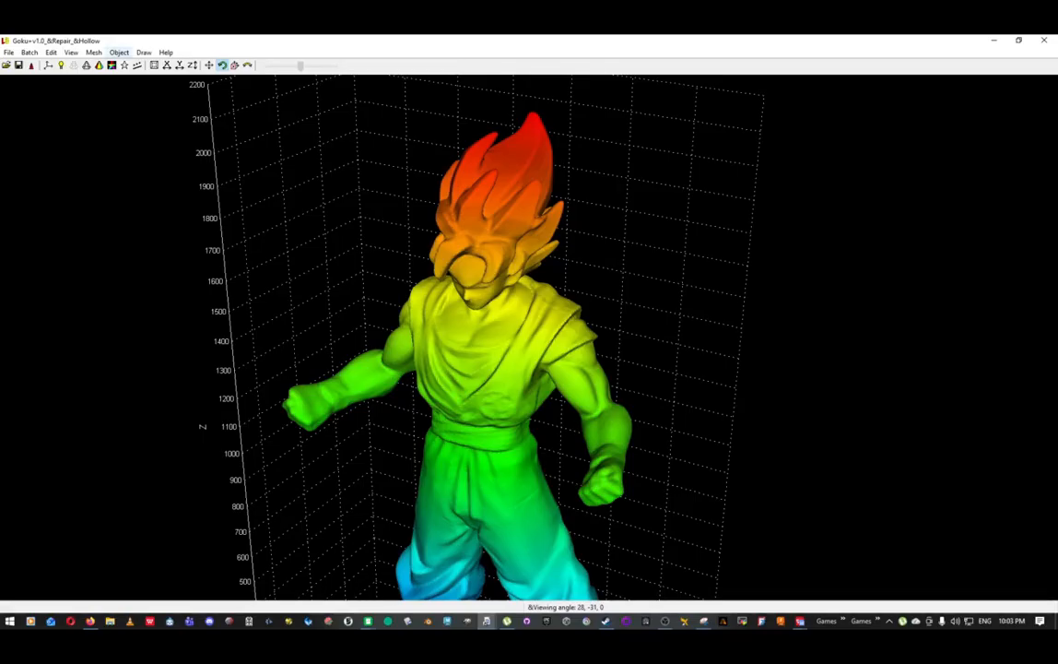
{"action": "left_click", "coordinate": [119, 53]}
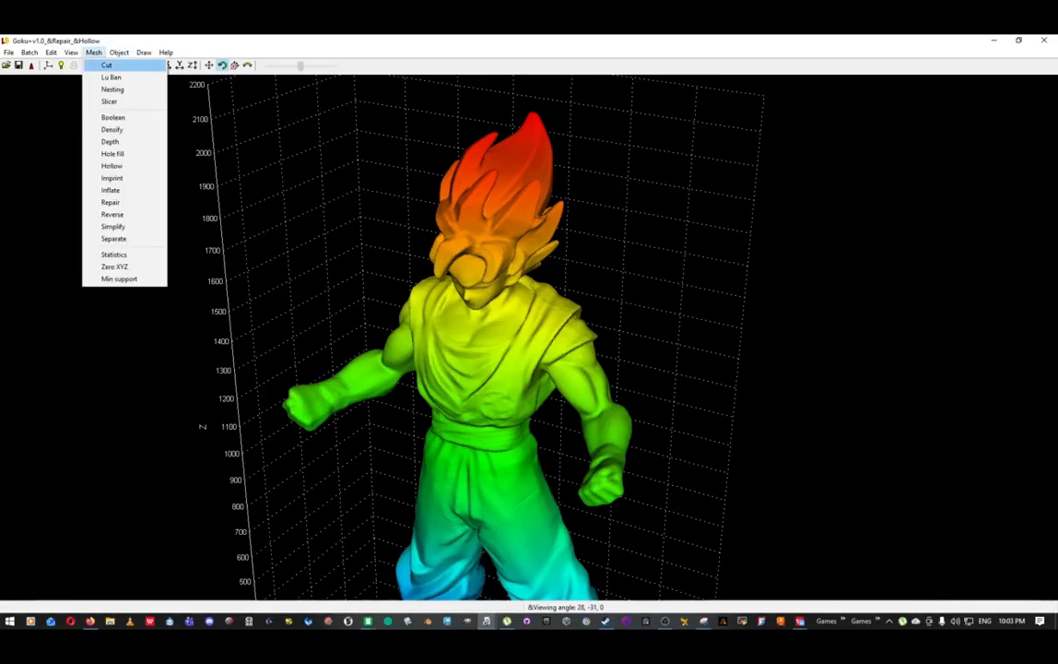
{"action": "left_click", "coordinate": [103, 65]}
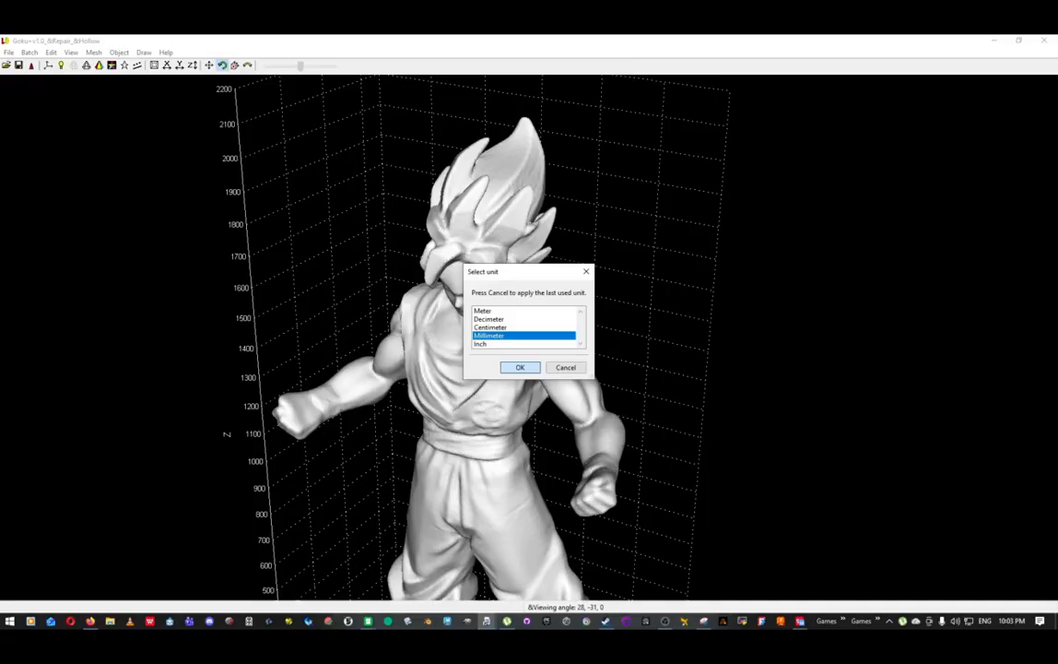
{"action": "key", "text": "Return"}
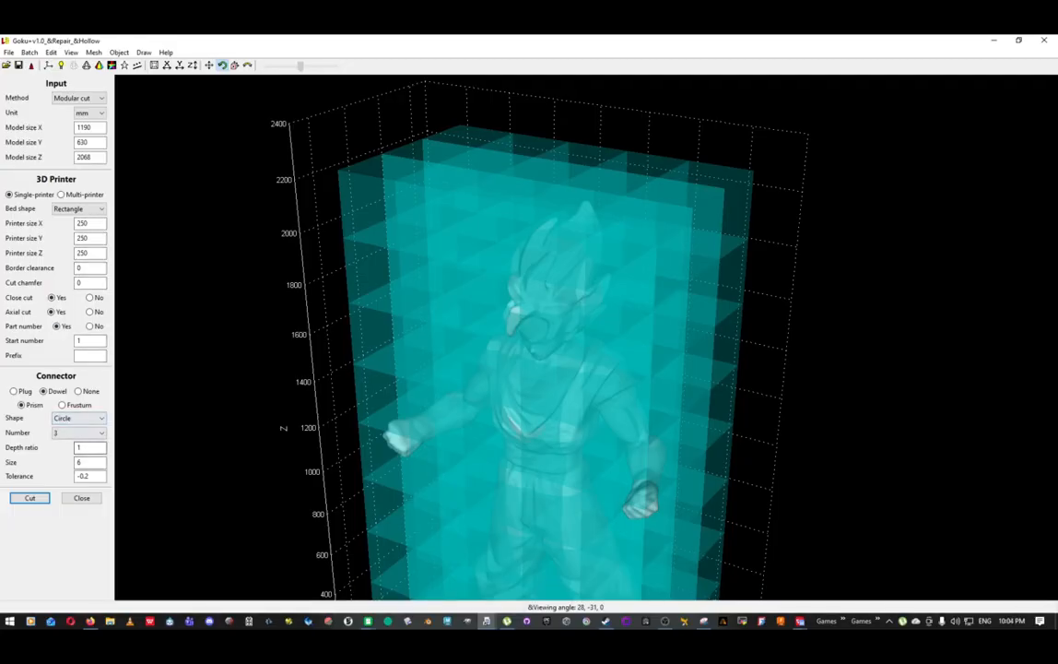
Run the modular cut with dowel size 6 and tolerance -0.2, exporting the parts to the Goku folder
{"action": "double_click", "coordinate": [81, 463]}
{"action": "key", "text": "Tab"}
{"action": "key", "text": "shift+Tab"}
{"action": "key", "text": "Tab"}
{"action": "left_click_drag", "start_coordinate": [90, 476], "coordinate": [83, 476]}
{"action": "left_click", "coordinate": [29, 498]}
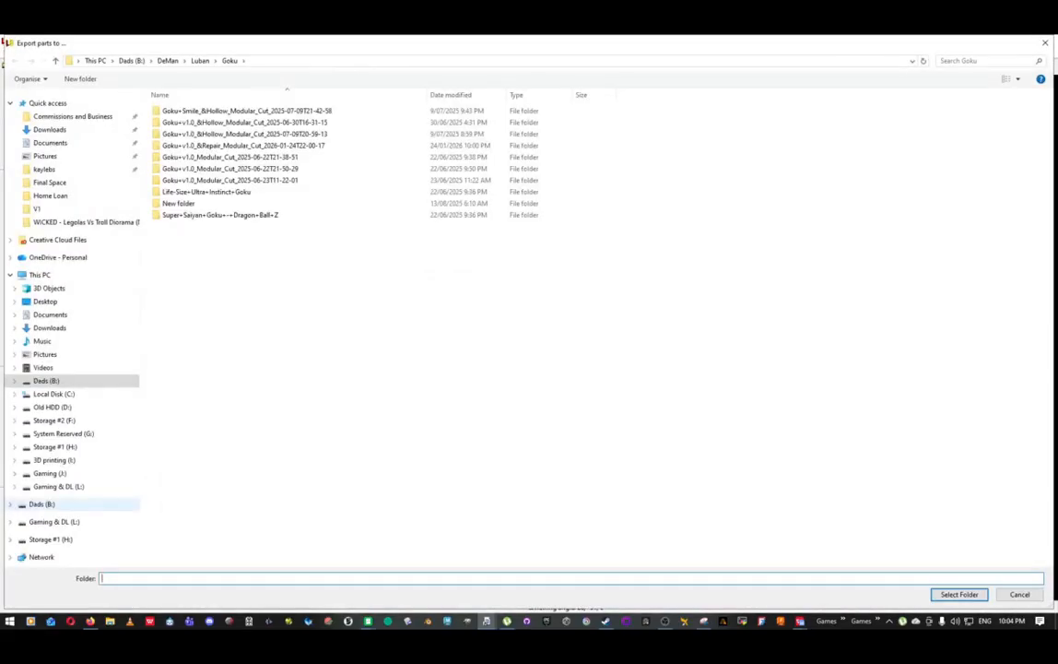
{"action": "left_click", "coordinate": [959, 594]}
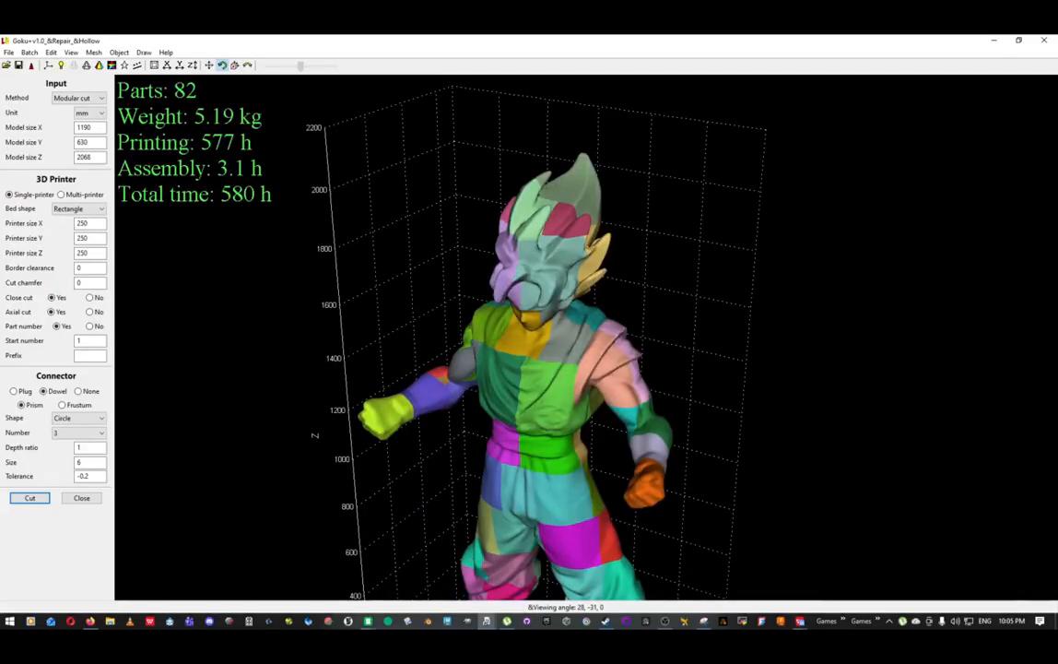
Examine how the hollowed figure is divided into coloured parts across the torso, arms and legs
{"action": "left_click_drag", "start_coordinate": [553, 368], "coordinate": [572, 354]}
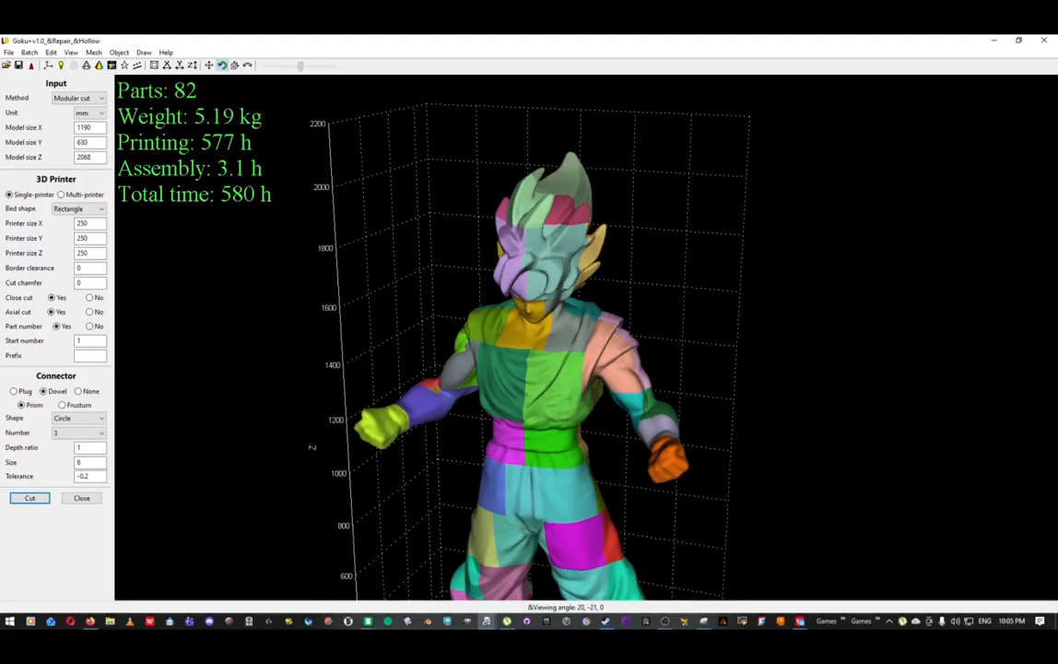
{"action": "middle_click_drag", "start_coordinate": [553, 369], "coordinate": [521, 246]}
{"action": "scroll", "coordinate": [522, 246], "scroll_direction": "up", "scroll_amount": 2}
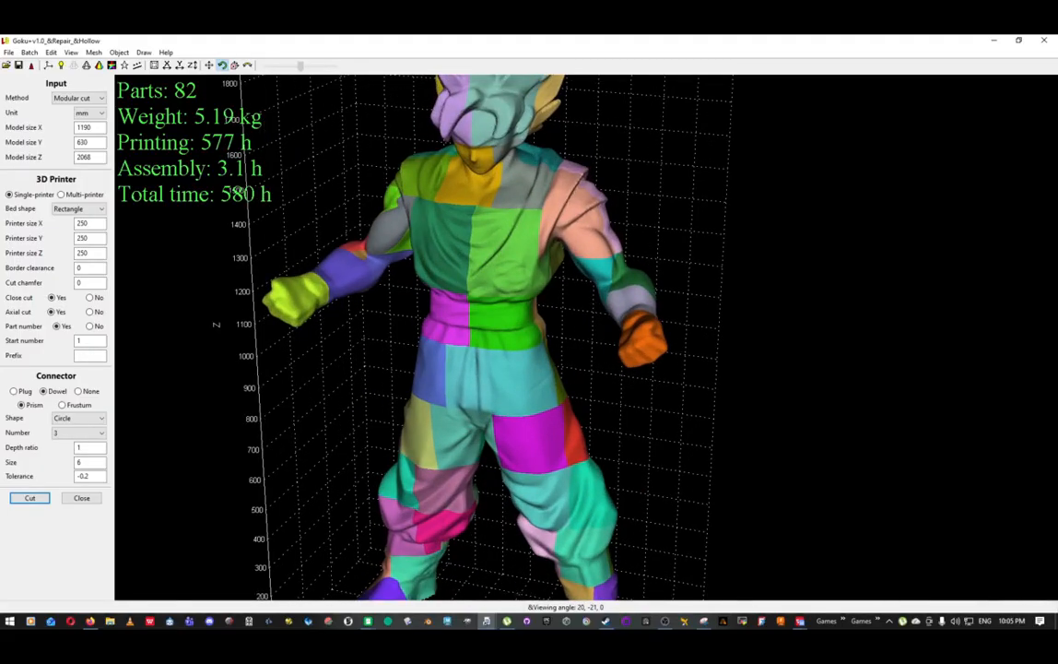
{"action": "left_click_drag", "start_coordinate": [522, 322], "coordinate": [566, 275]}
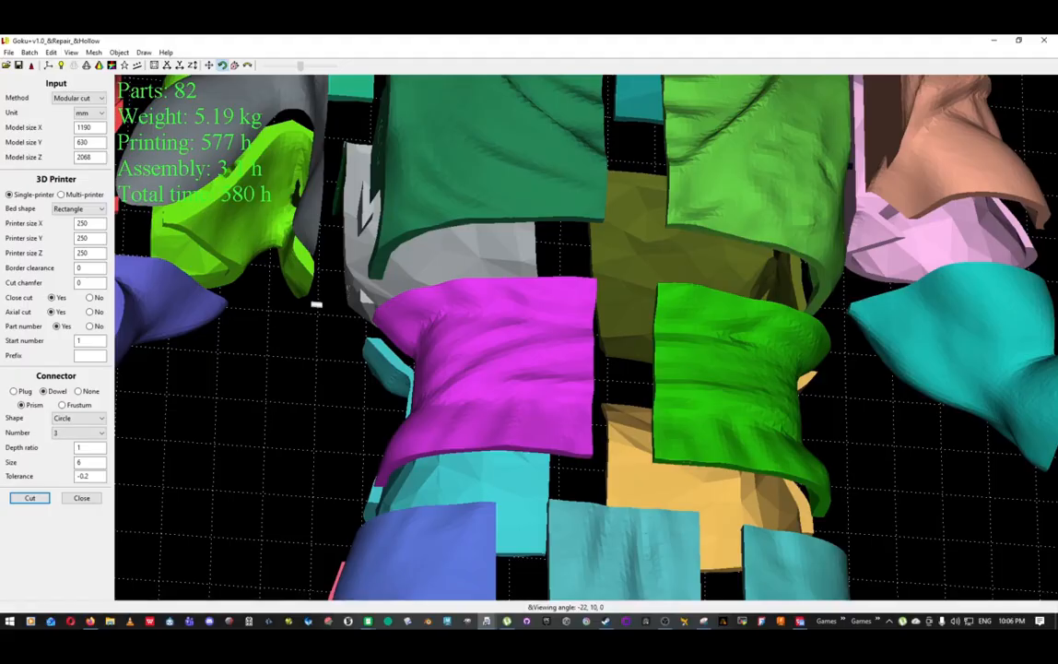
Examine the separated hollow torso, waist and arm shells and their dowels from several angles
{"action": "scroll", "coordinate": [590, 338], "scroll_direction": "down", "scroll_amount": 4}
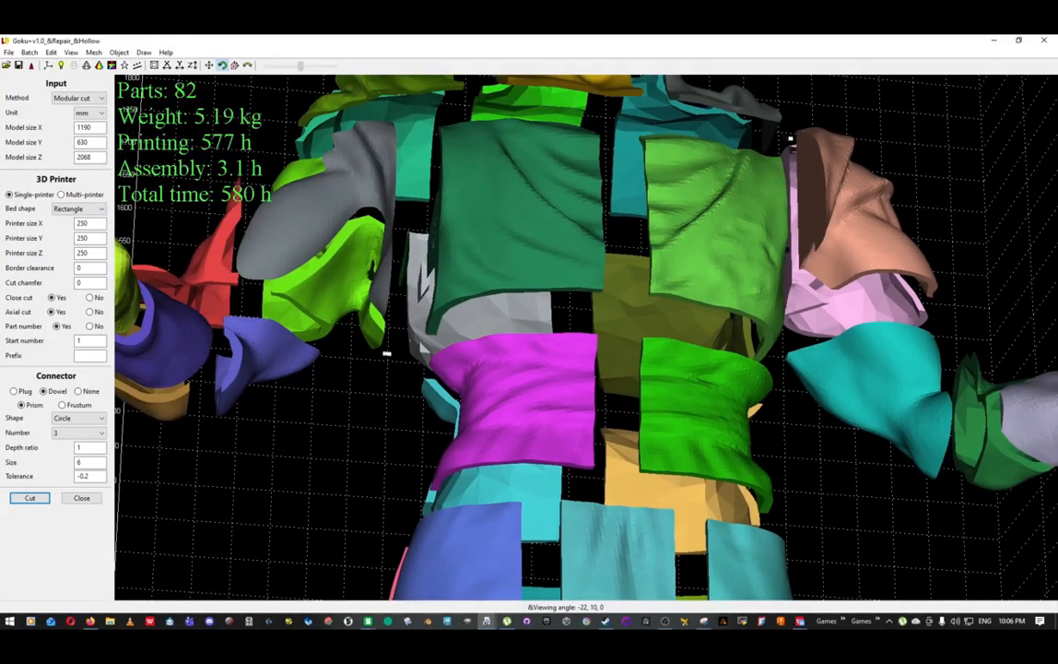
{"action": "left_click_drag", "start_coordinate": [590, 338], "coordinate": [533, 372]}
{"action": "scroll", "coordinate": [535, 363], "scroll_direction": "down", "scroll_amount": 1}
{"action": "scroll", "coordinate": [535, 363], "scroll_direction": "down", "scroll_amount": 5}
{"action": "scroll", "coordinate": [533, 371], "scroll_direction": "up", "scroll_amount": 3}
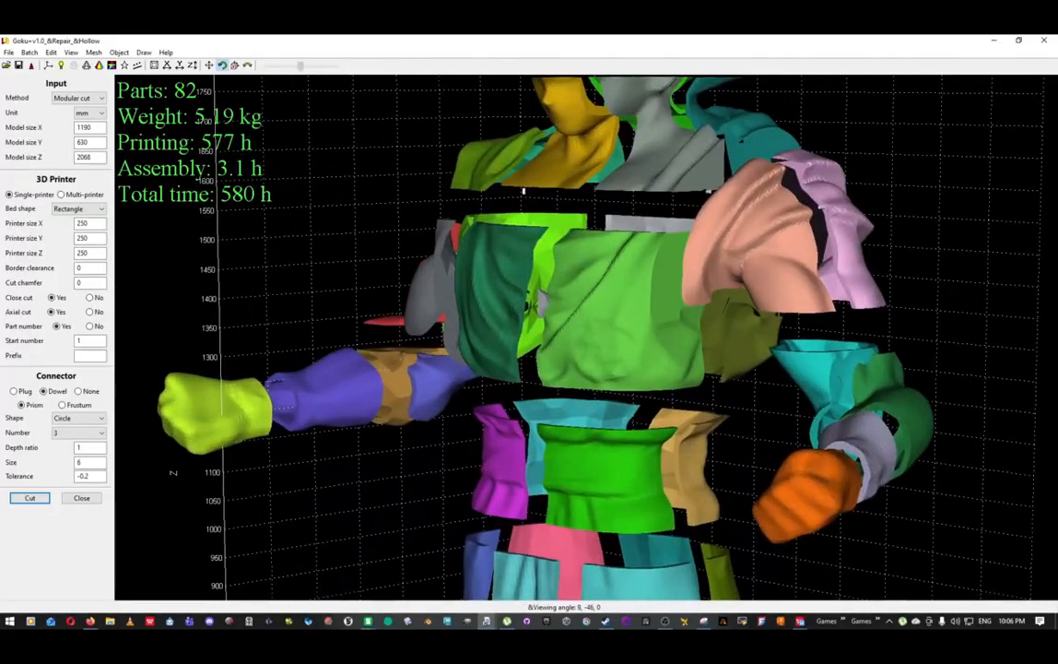
{"action": "right_click_drag", "start_coordinate": [534, 371], "coordinate": [409, 492]}
{"action": "scroll", "coordinate": [586, 337], "scroll_direction": "up", "scroll_amount": 4}
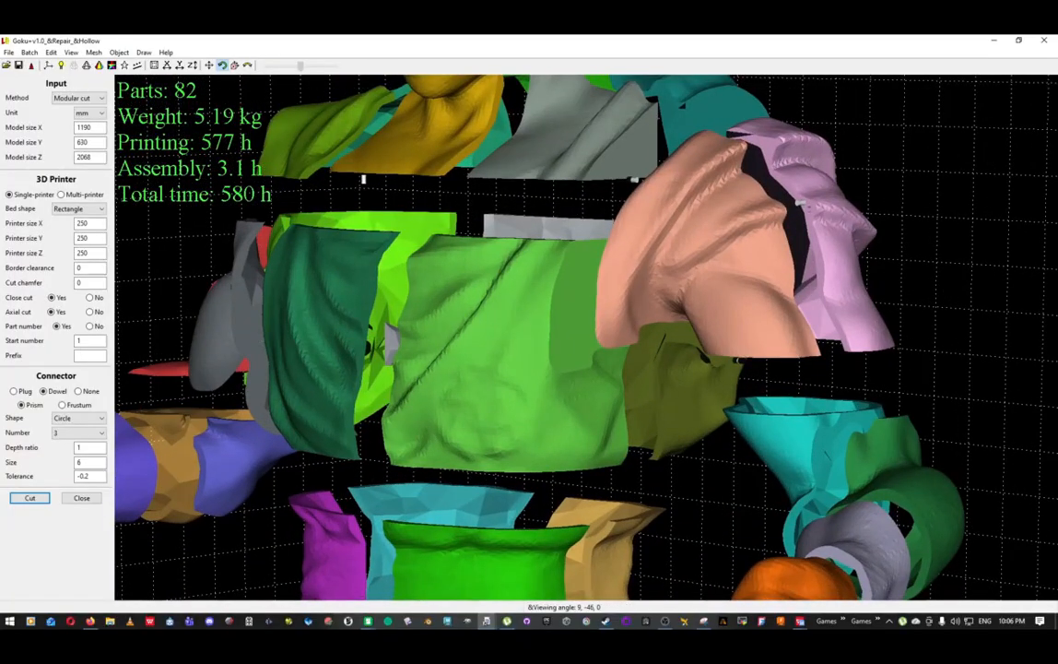
Examine the separated shoulder, forearm and fist shells from the side and front, and the whole coloured figure from the front
{"action": "left_click_drag", "start_coordinate": [586, 337], "coordinate": [527, 298]}
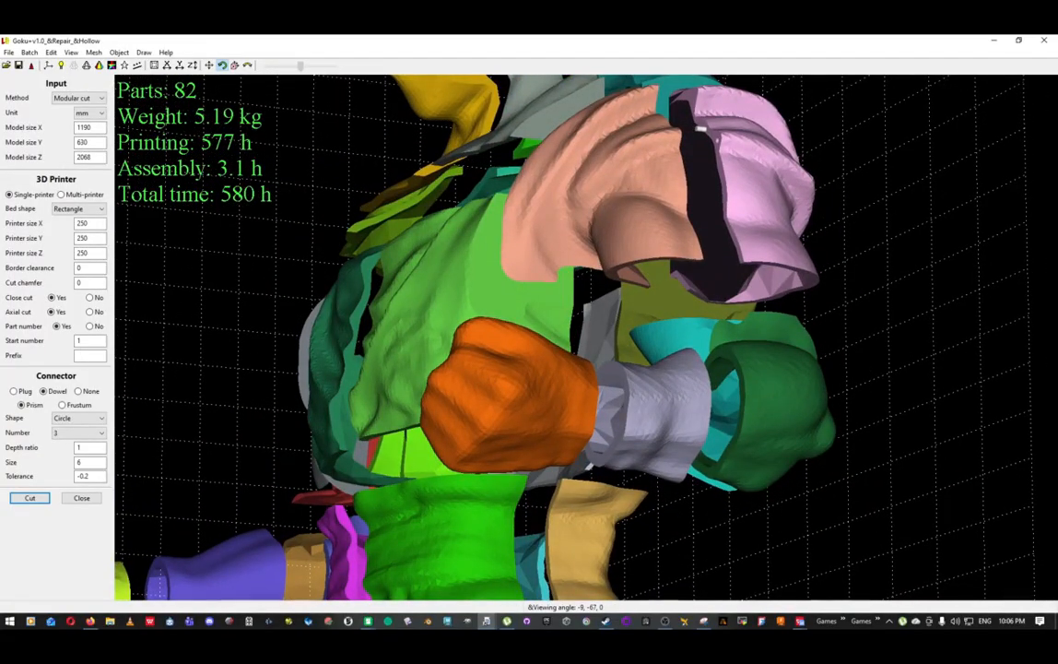
{"action": "left_click_drag", "start_coordinate": [701, 130], "coordinate": [610, 83]}
{"action": "left_click_drag", "start_coordinate": [516, 272], "coordinate": [724, 346]}
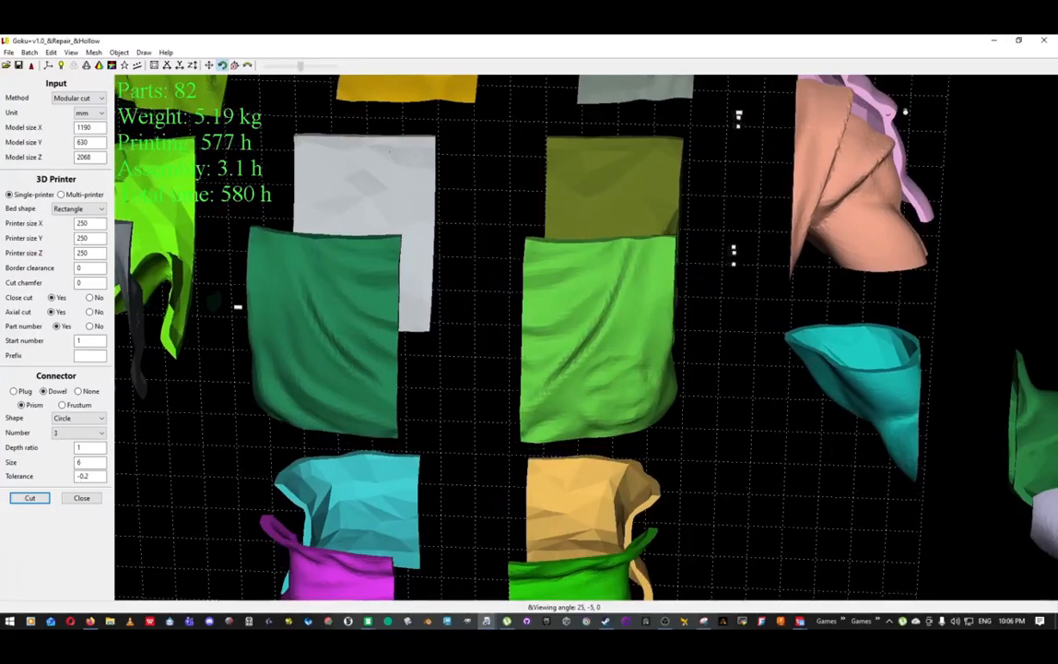
{"action": "scroll", "coordinate": [587, 337], "scroll_direction": "down", "scroll_amount": 3}
{"action": "scroll", "coordinate": [586, 338], "scroll_direction": "down", "scroll_amount": 4}
{"action": "left_click_drag", "start_coordinate": [645, 359], "coordinate": [494, 319]}
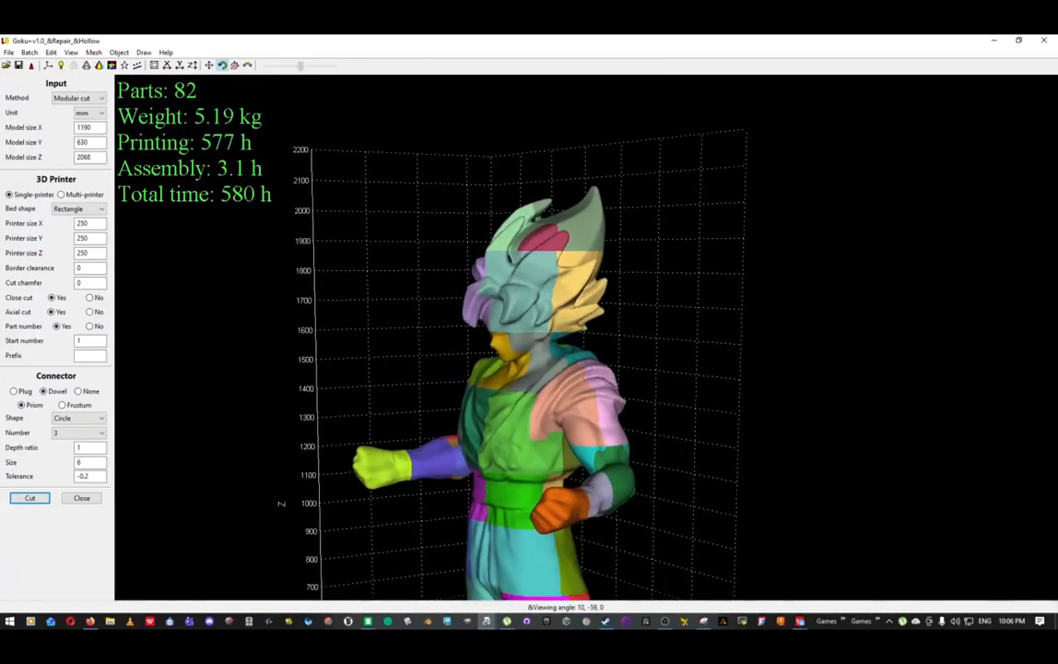
{"action": "middle_click_drag", "start_coordinate": [586, 338], "coordinate": [603, 300]}
{"action": "left_click_drag", "start_coordinate": [516, 337], "coordinate": [656, 344]}
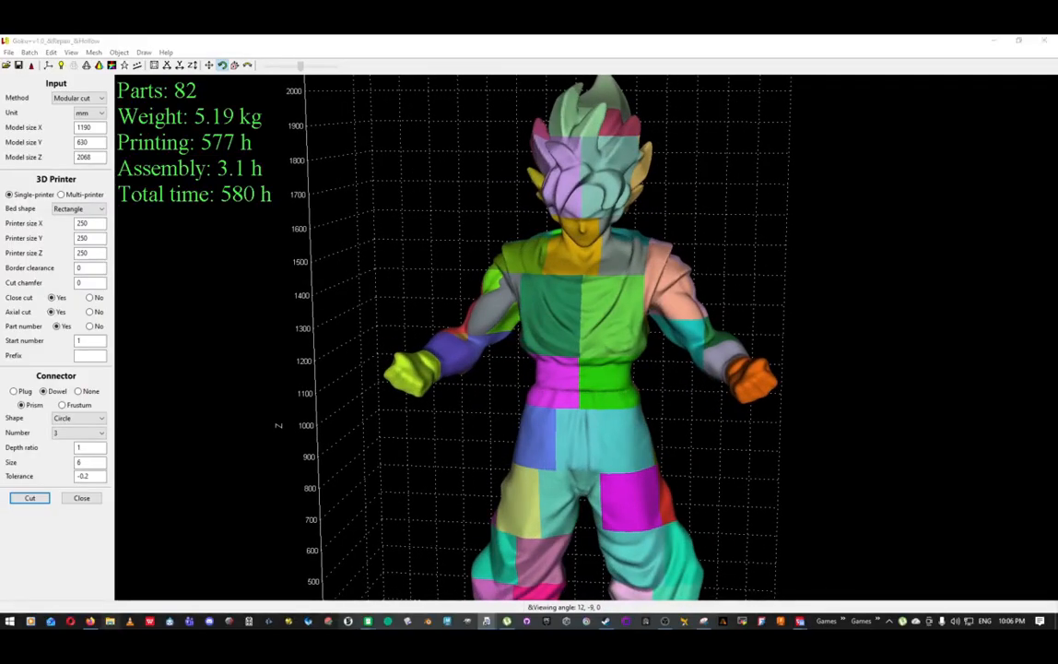
Switch to File Explorer and open the exported folder Goku+v1.0_&Repair_&Hollow_Modular_Cut_2026-01-24T22-04-54 inside the Goku folder
{"action": "left_click", "coordinate": [110, 621]}
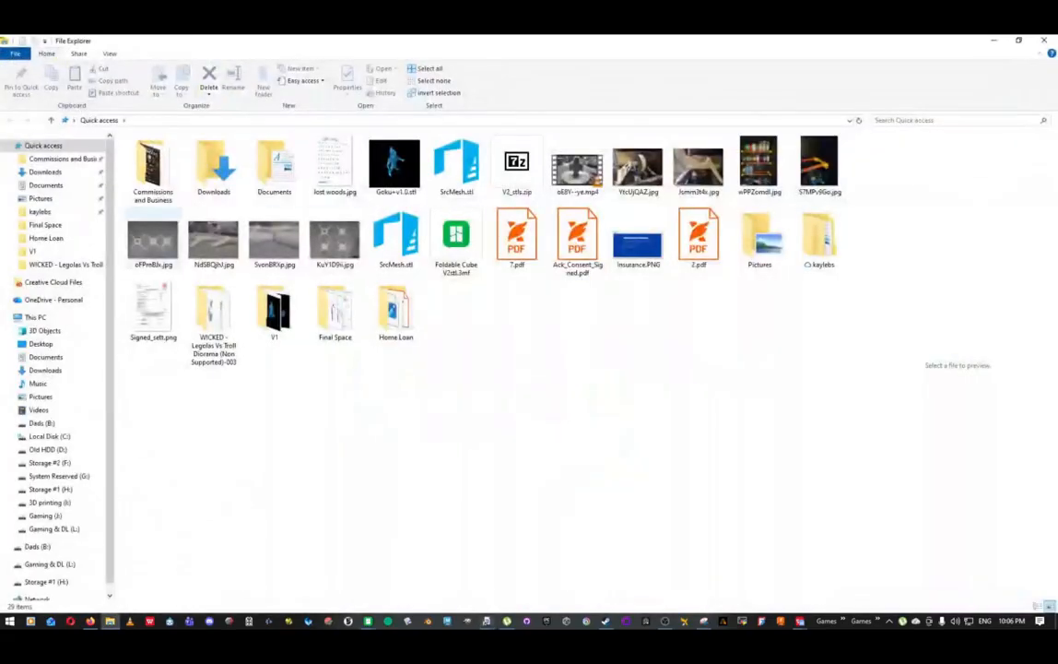
{"action": "left_click_drag", "start_coordinate": [361, 41], "coordinate": [318, 35]}
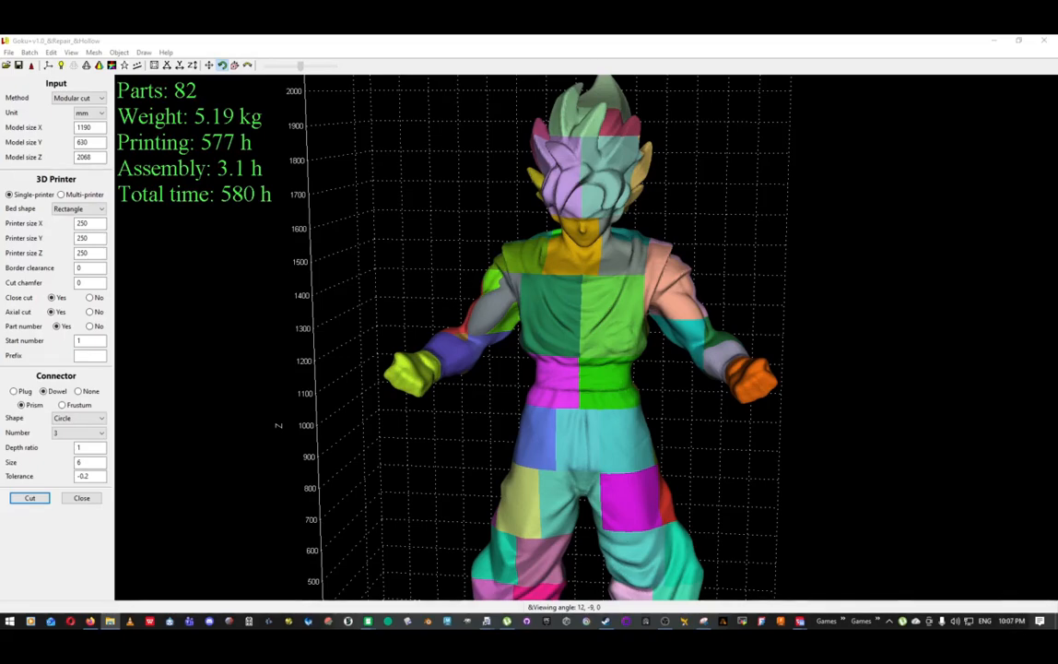
{"action": "left_click_drag", "start_coordinate": [1057, 175], "coordinate": [567, 131]}
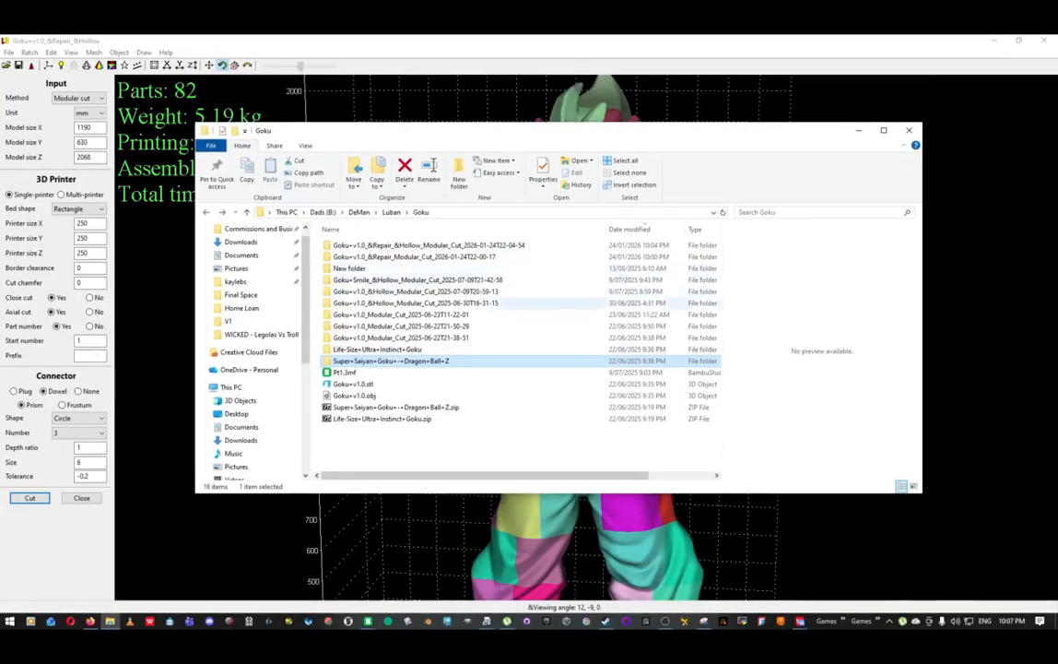
{"action": "left_click", "coordinate": [430, 245]}
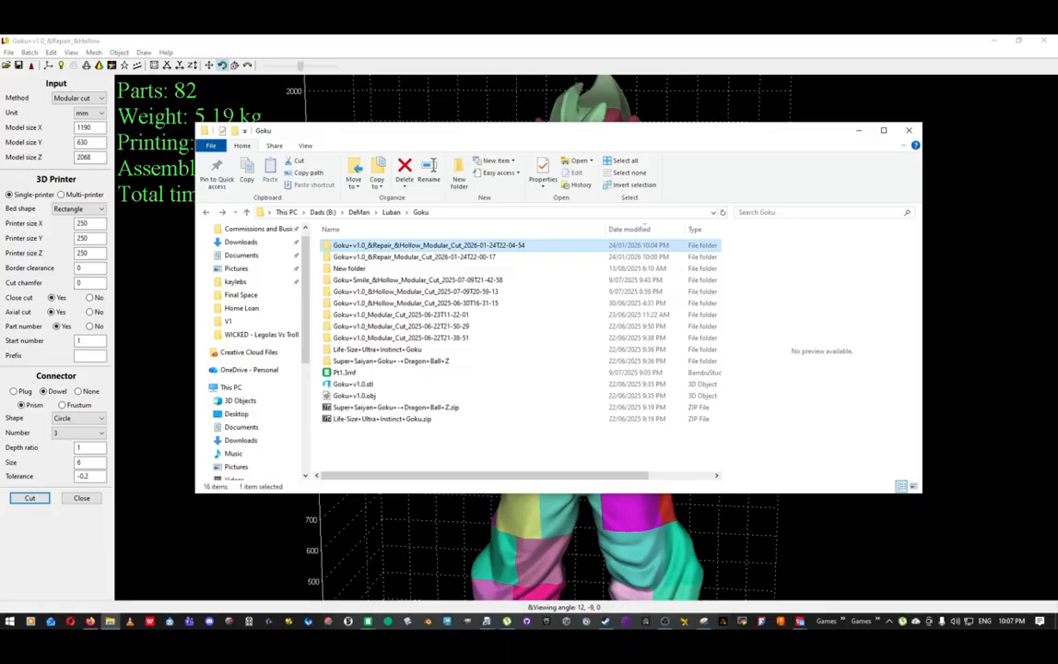
{"action": "double_click", "coordinate": [430, 245]}
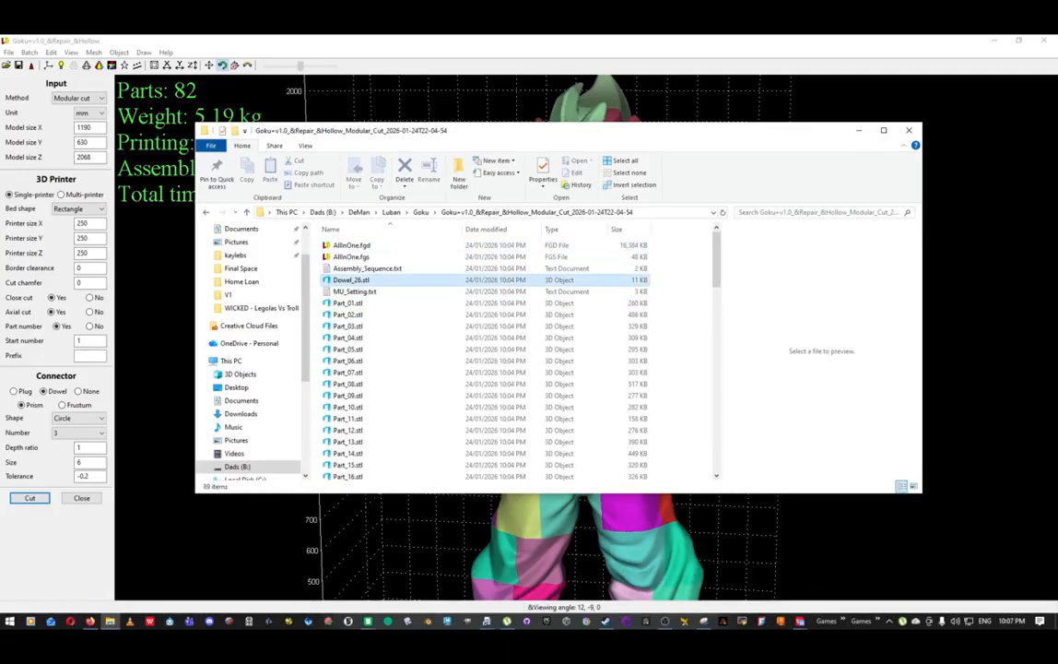
Preview the dowel model Dowel_26.stl and read through the exported Assembly_Sequence.txt and MU_Setting.txt files
{"action": "left_click", "coordinate": [350, 279]}
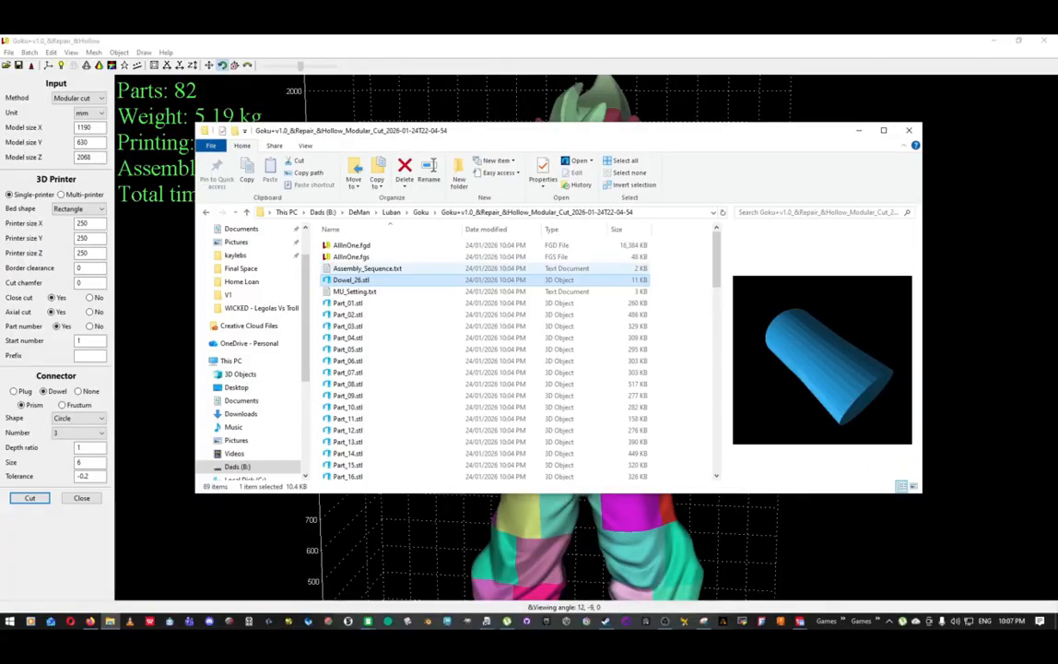
{"action": "left_click", "coordinate": [359, 268]}
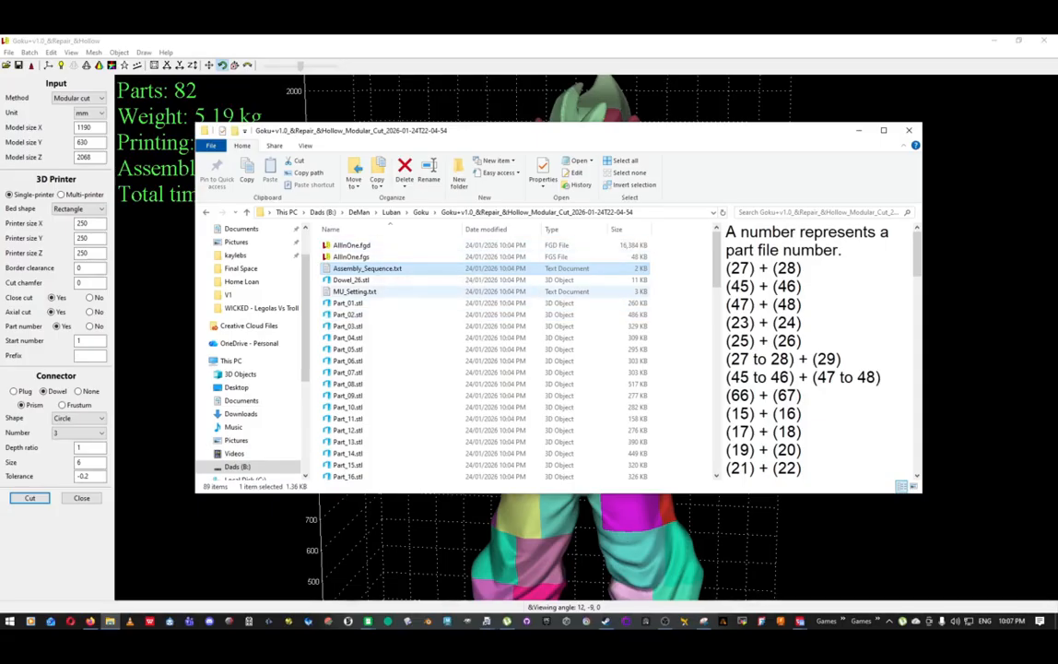
{"action": "left_click", "coordinate": [355, 291]}
{"action": "scroll", "coordinate": [811, 350], "scroll_direction": "down", "scroll_amount": 5}
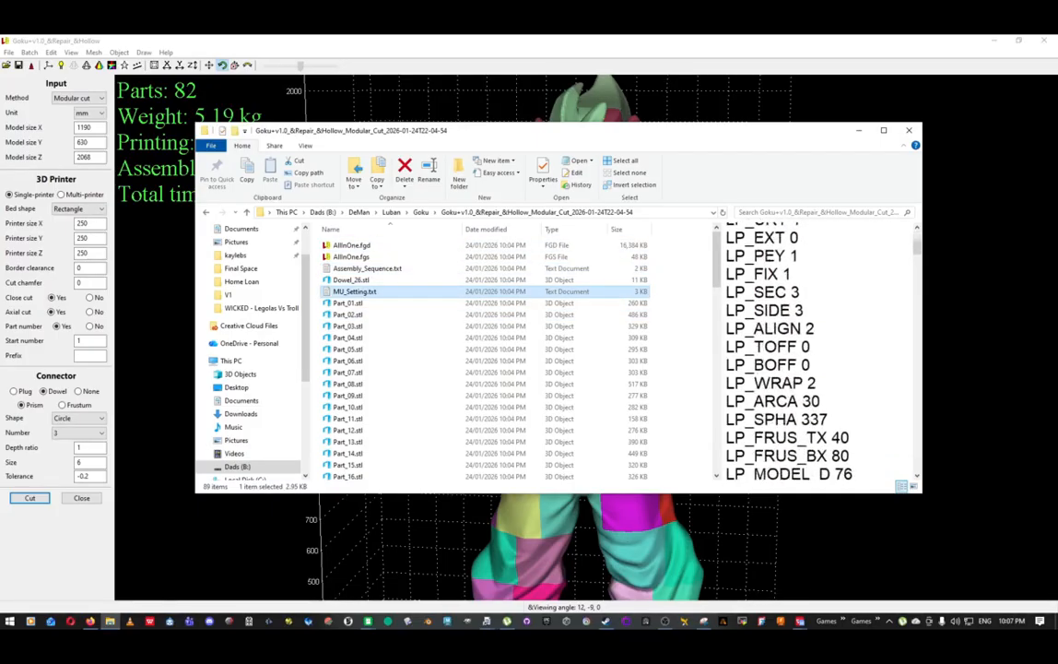
{"action": "scroll", "coordinate": [811, 351], "scroll_direction": "down", "scroll_amount": 2}
{"action": "scroll", "coordinate": [811, 350], "scroll_direction": "up", "scroll_amount": 7}
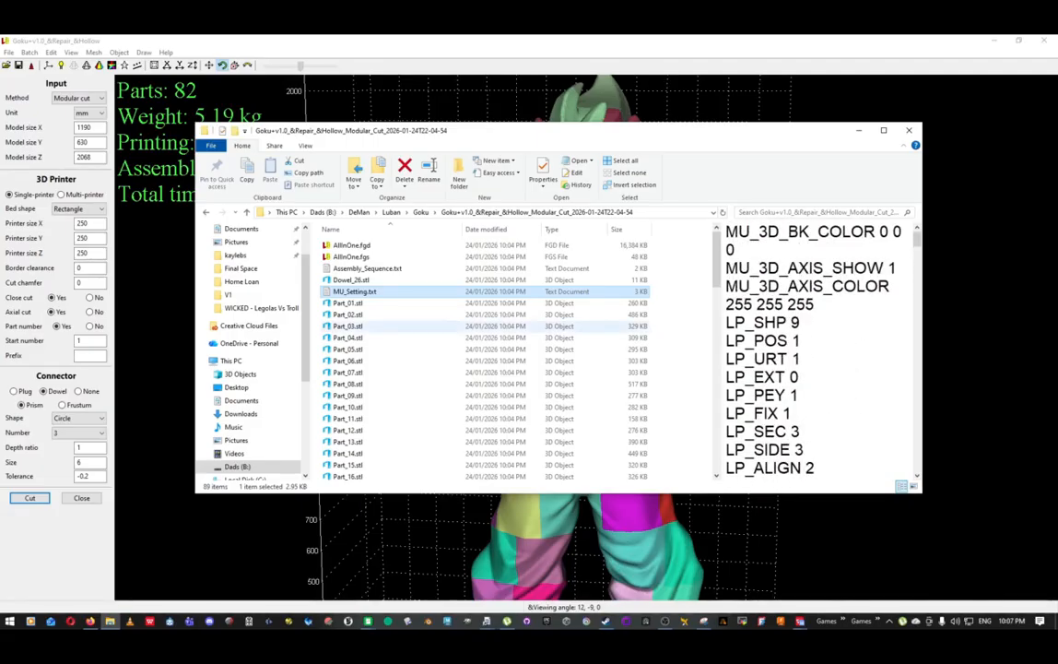
Find the tiny part files in the exported list and select Part_35_tiny.stl through Part_41_tiny.stl
{"action": "scroll", "coordinate": [406, 350], "scroll_direction": "down", "scroll_amount": 10}
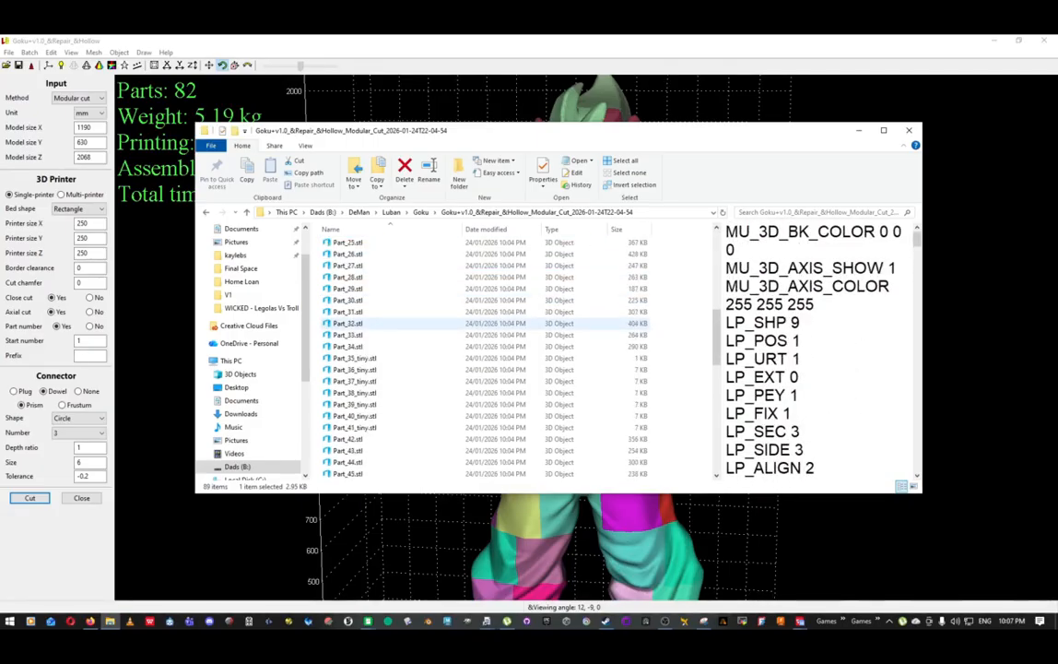
{"action": "left_click", "coordinate": [406, 358]}
{"action": "left_click", "coordinate": [411, 427], "text": "shift"}
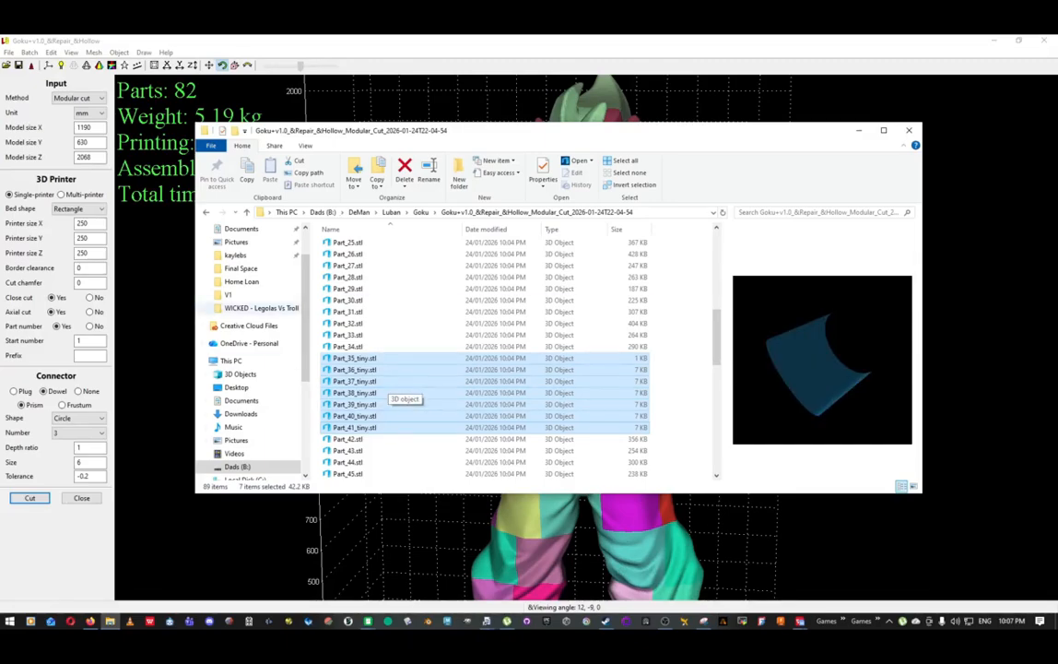
{"action": "scroll", "coordinate": [369, 349], "scroll_direction": "down", "scroll_amount": 4}
{"action": "scroll", "coordinate": [406, 346], "scroll_direction": "up", "scroll_amount": 2}
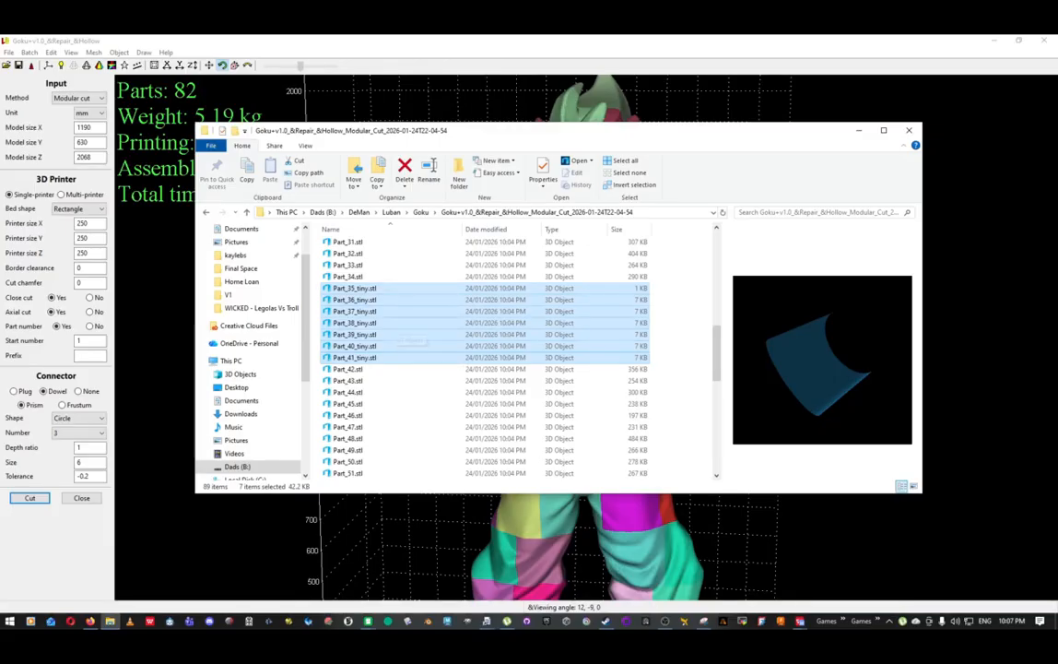
Preview the tiny parts one at a time, from Part_35_tiny.stl to Part_39_tiny.stl
{"action": "left_click", "coordinate": [396, 299]}
{"action": "left_click", "coordinate": [397, 288]}
{"action": "left_click", "coordinate": [397, 312]}
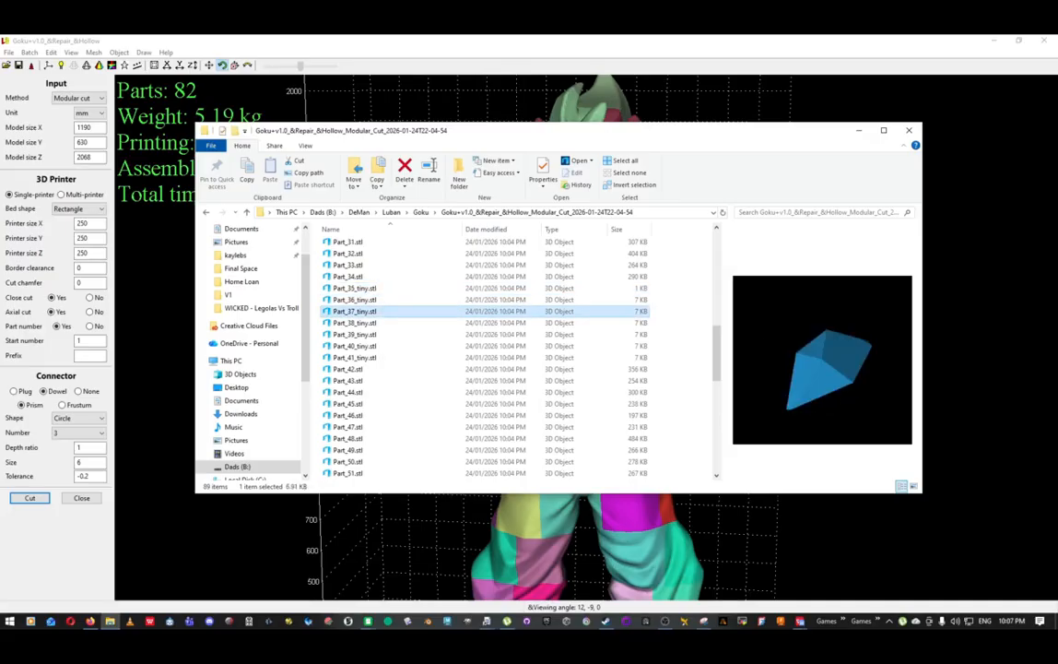
{"action": "key", "text": "Down"}
{"action": "key", "text": "Down"}
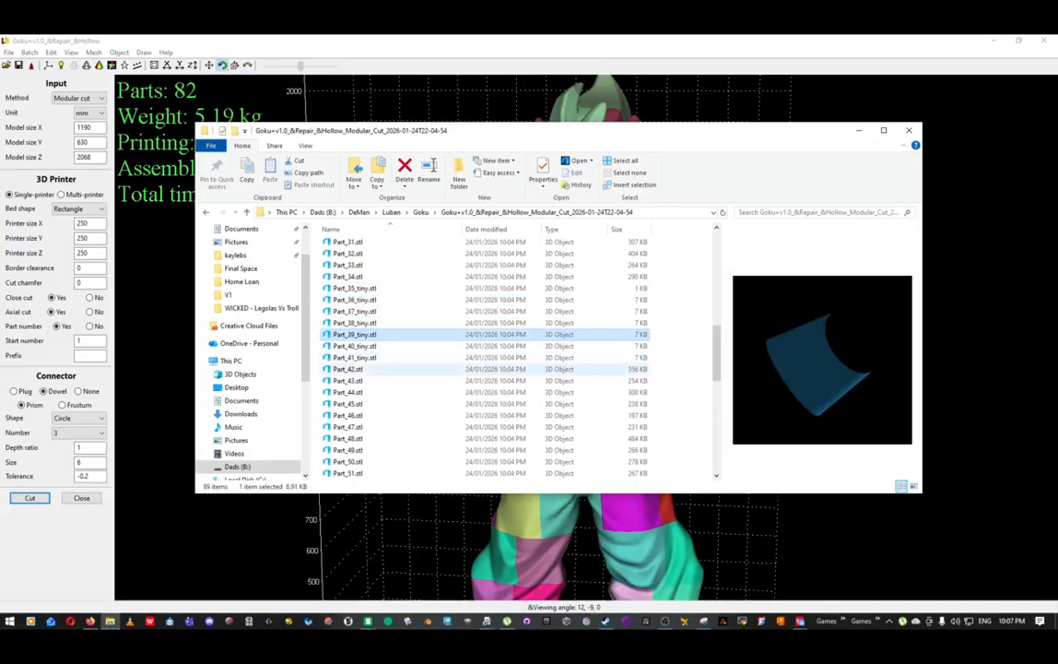
Review the rest of the exported part list and the SrcMesh.stl preview, and close the folder window
{"action": "scroll", "coordinate": [361, 406], "scroll_direction": "down", "scroll_amount": 8}
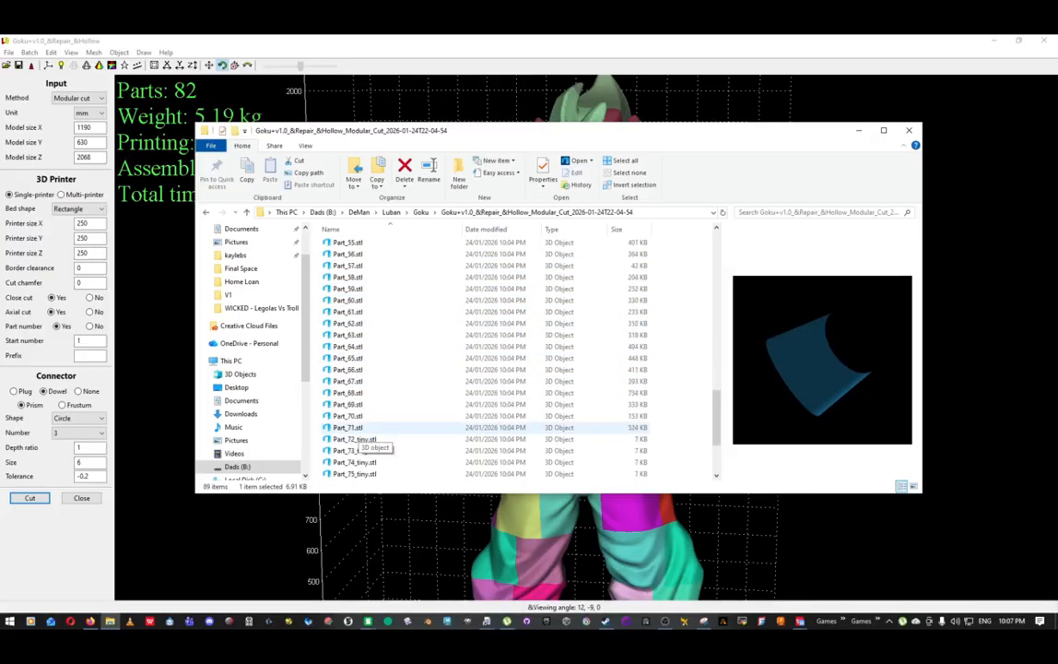
{"action": "scroll", "coordinate": [362, 442], "scroll_direction": "down", "scroll_amount": 3}
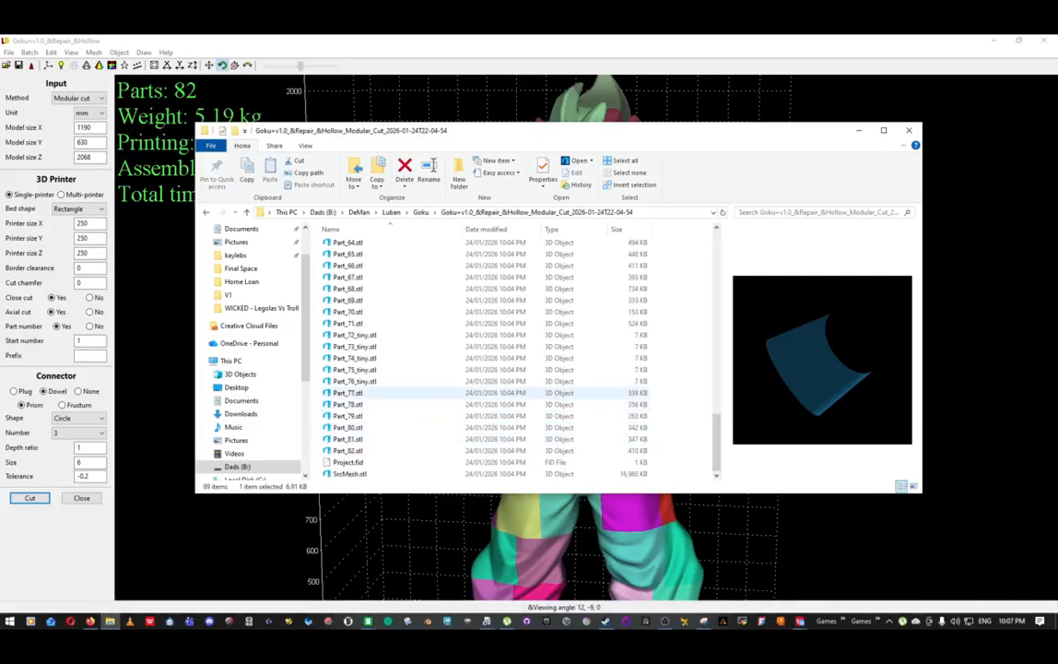
{"action": "scroll", "coordinate": [361, 357], "scroll_direction": "up", "scroll_amount": 4}
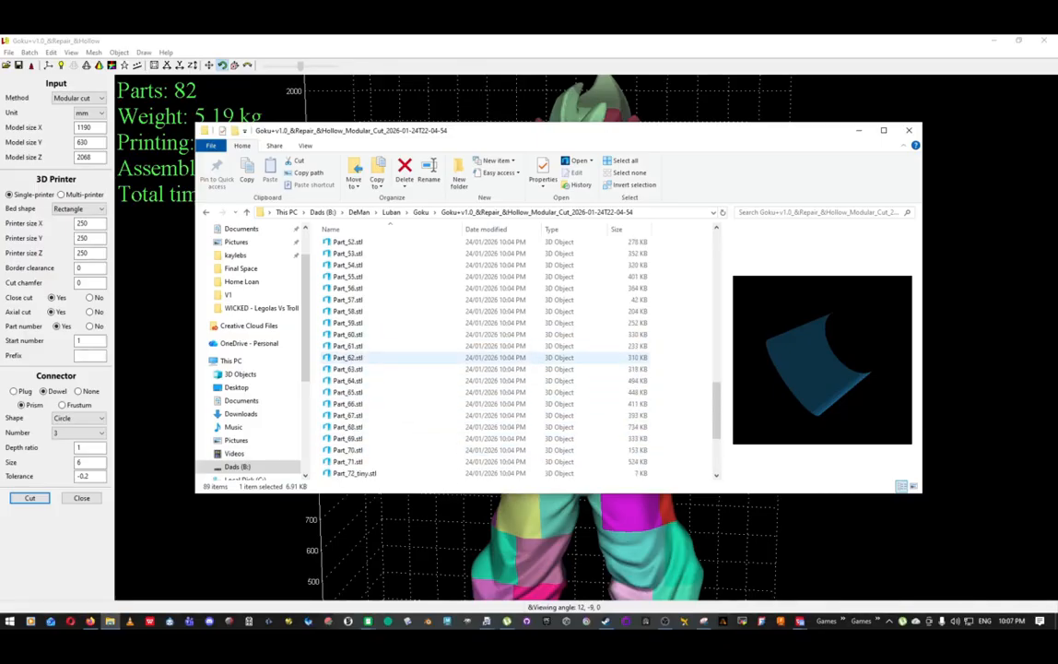
{"action": "scroll", "coordinate": [361, 358], "scroll_direction": "up", "scroll_amount": 8}
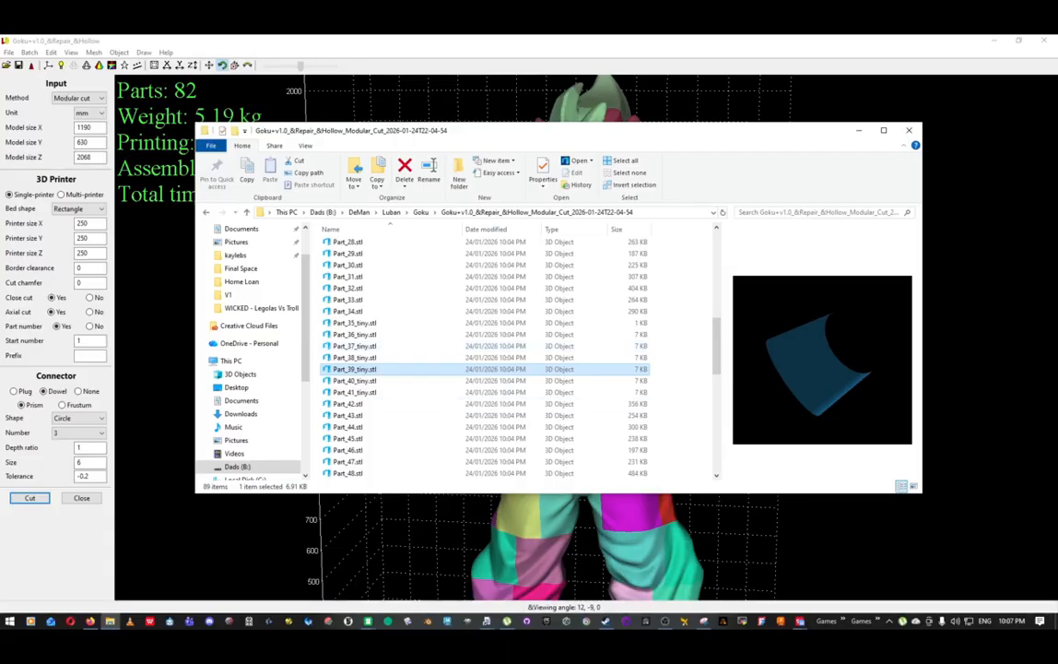
{"action": "scroll", "coordinate": [361, 387], "scroll_direction": "down", "scroll_amount": 12}
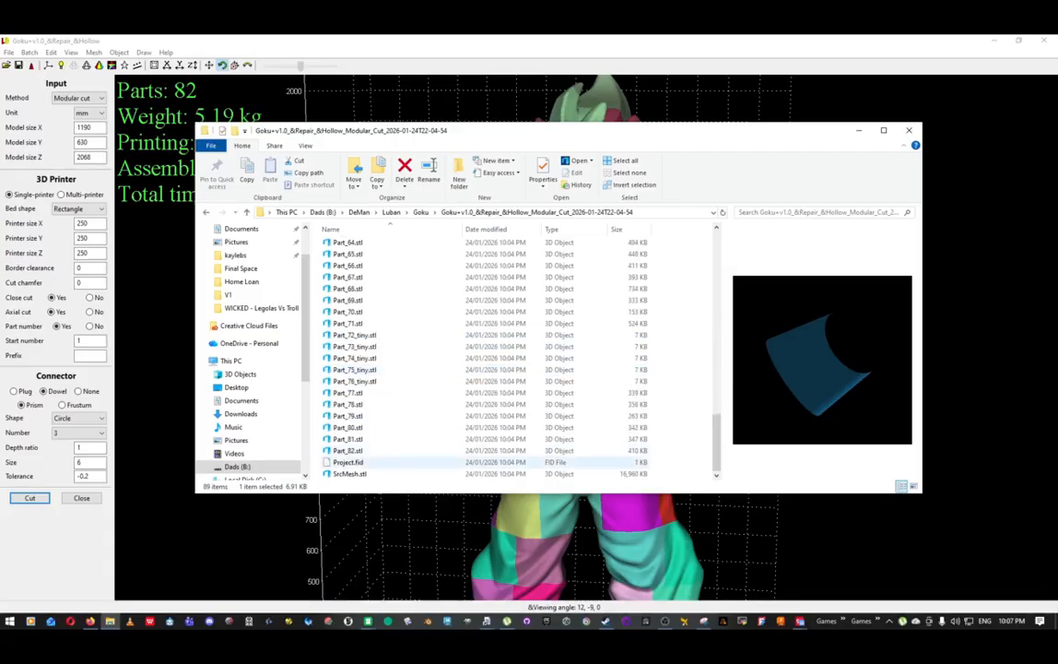
{"action": "left_click", "coordinate": [354, 473]}
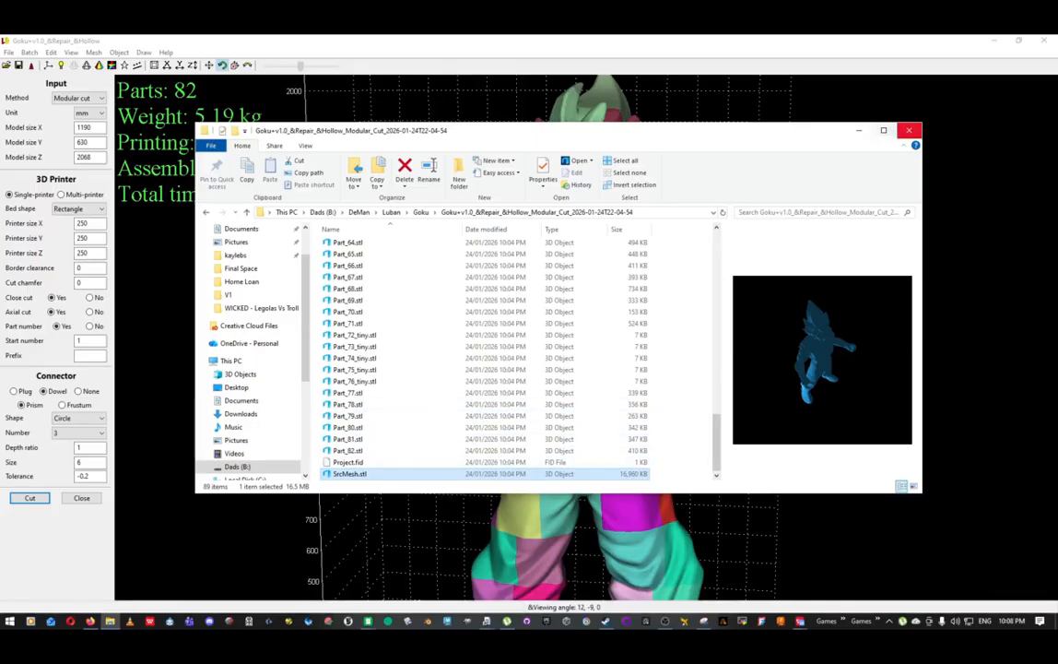
{"action": "left_click", "coordinate": [909, 130]}
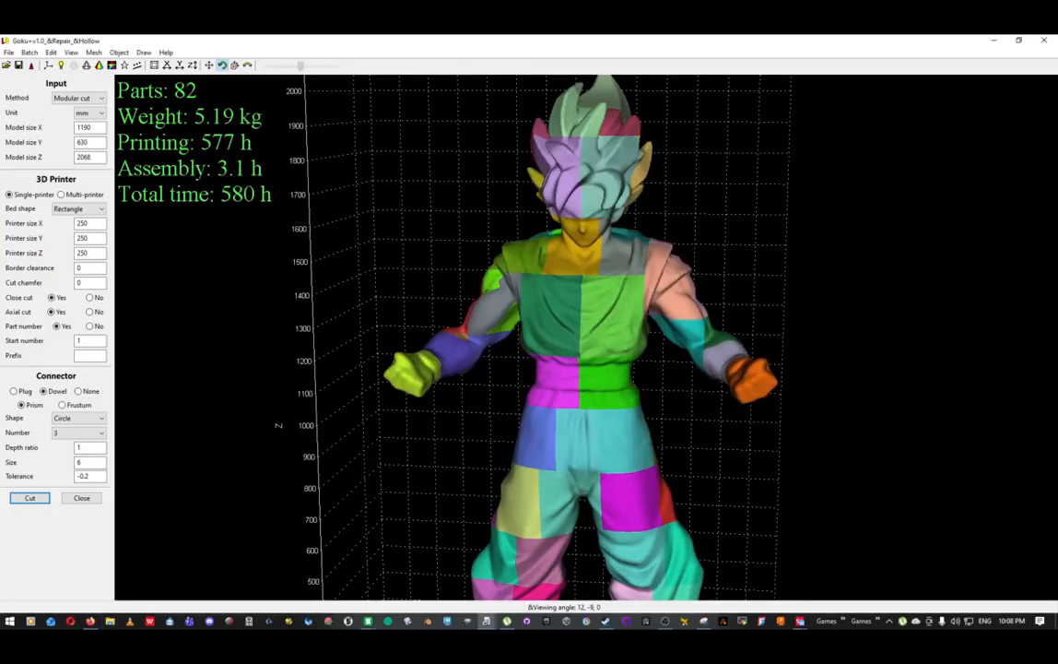